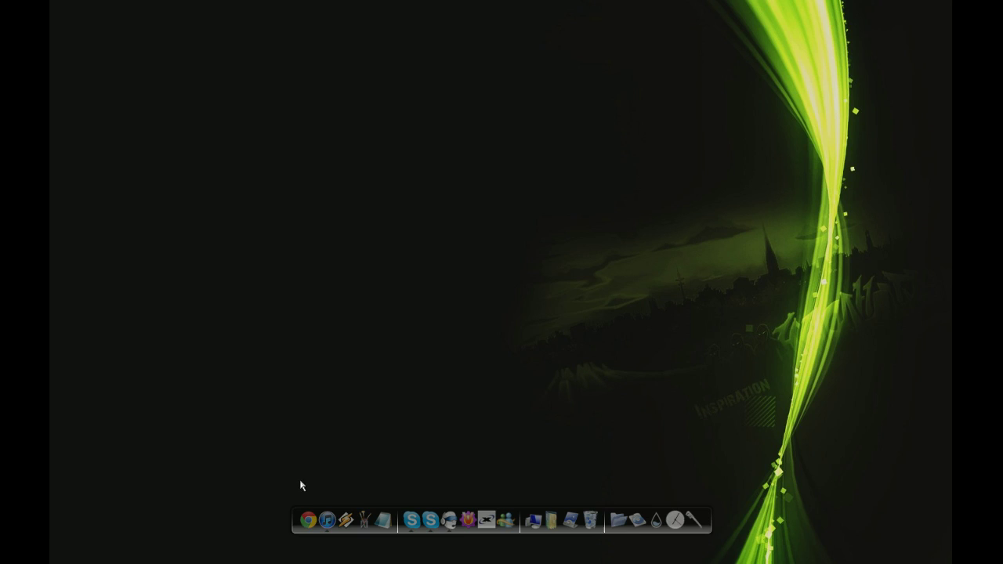
# Launch Google Chrome from the taskbar
pyautogui.click(310, 524)
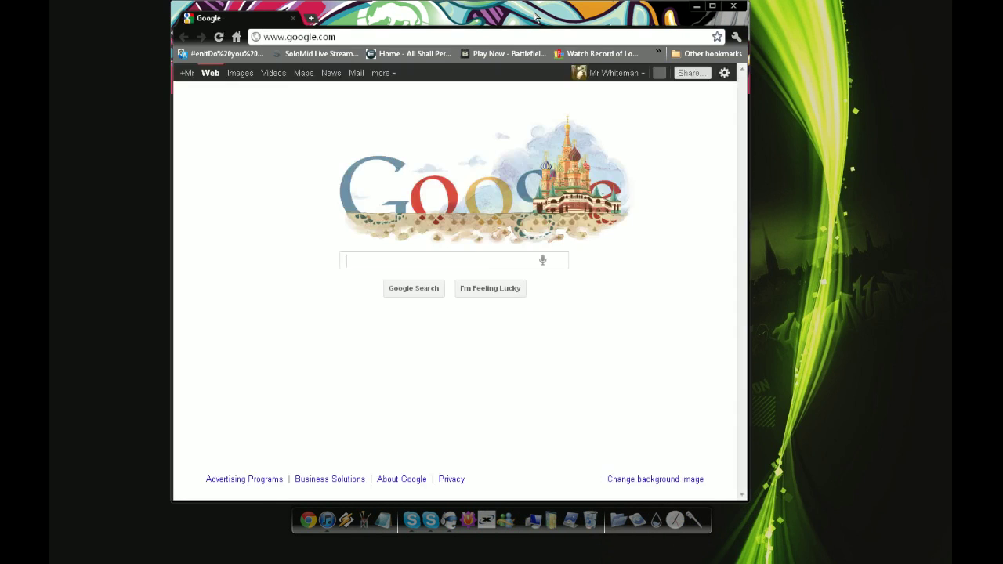
# Maximize the Chrome window and search Google for 'xsplit'
pyautogui.doubleClick(535, 16)
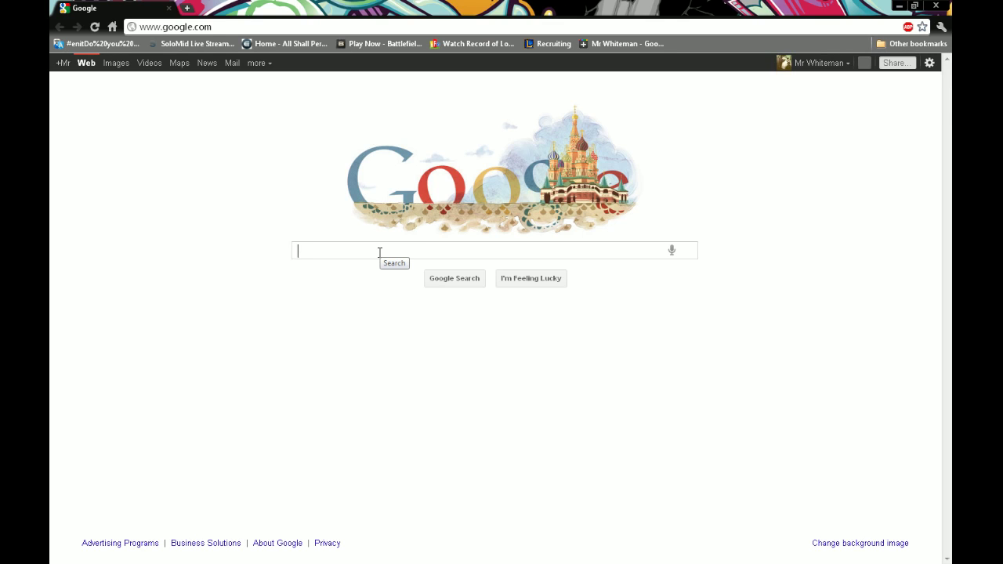
pyautogui.write('xsplit')
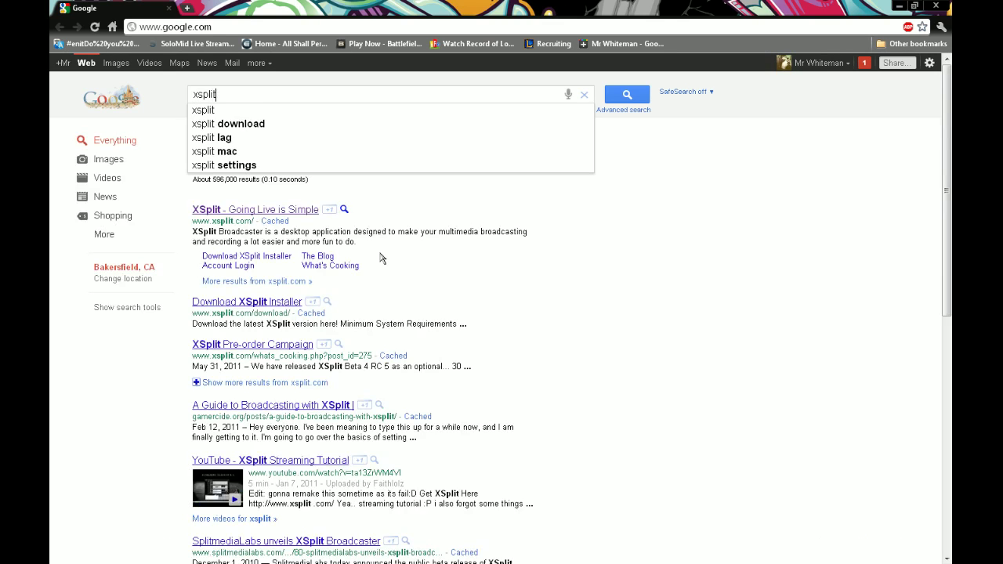
pyautogui.press('Return')
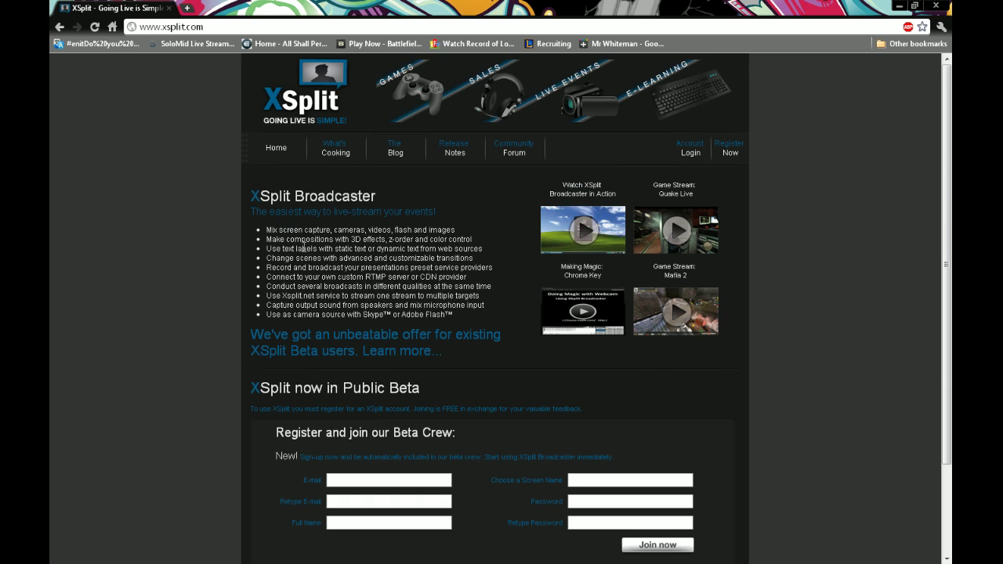
# Scroll to the XSplit beta signup form and step through its e-mail, screen name and password fields
pyautogui.scroll(-3, 140, 321)
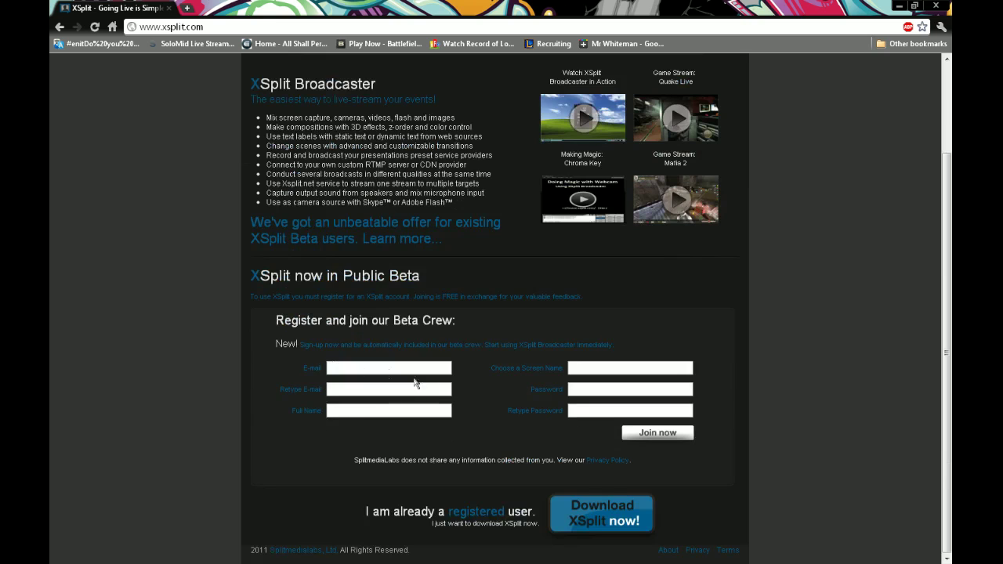
pyautogui.click(353, 371)
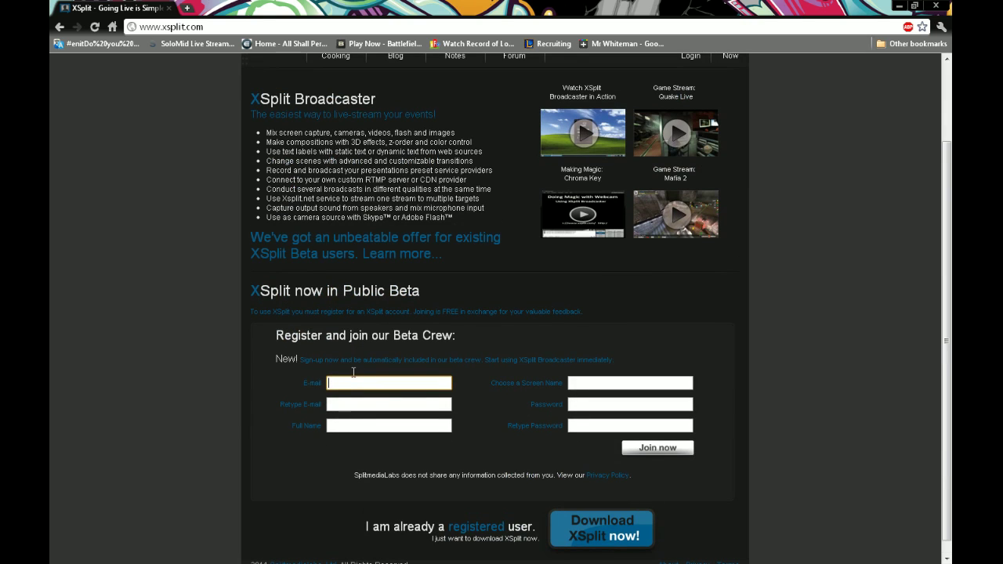
pyautogui.press('Tab')
pyautogui.press('Tab')
pyautogui.press('Tab')
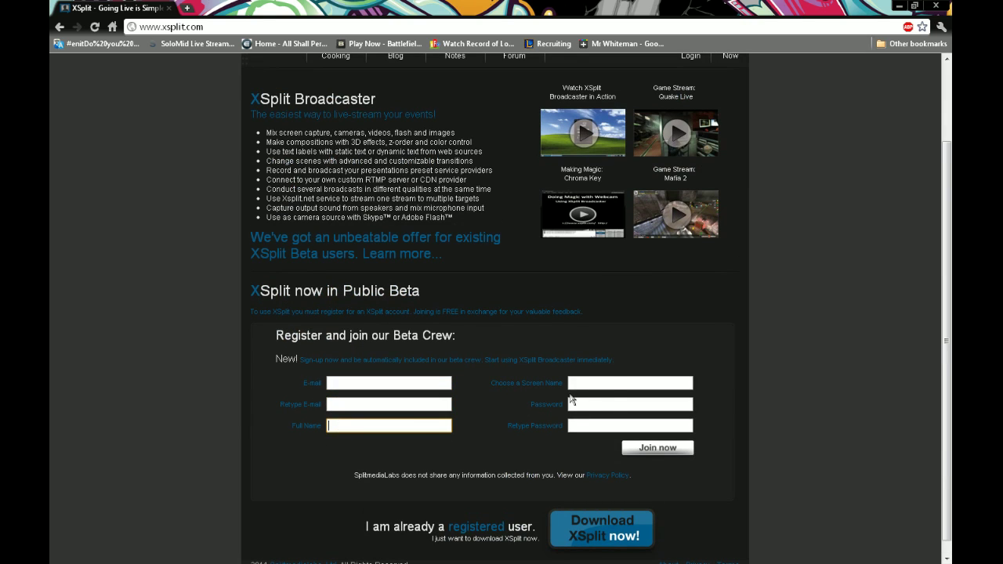
pyautogui.click(606, 406)
pyautogui.click(600, 384)
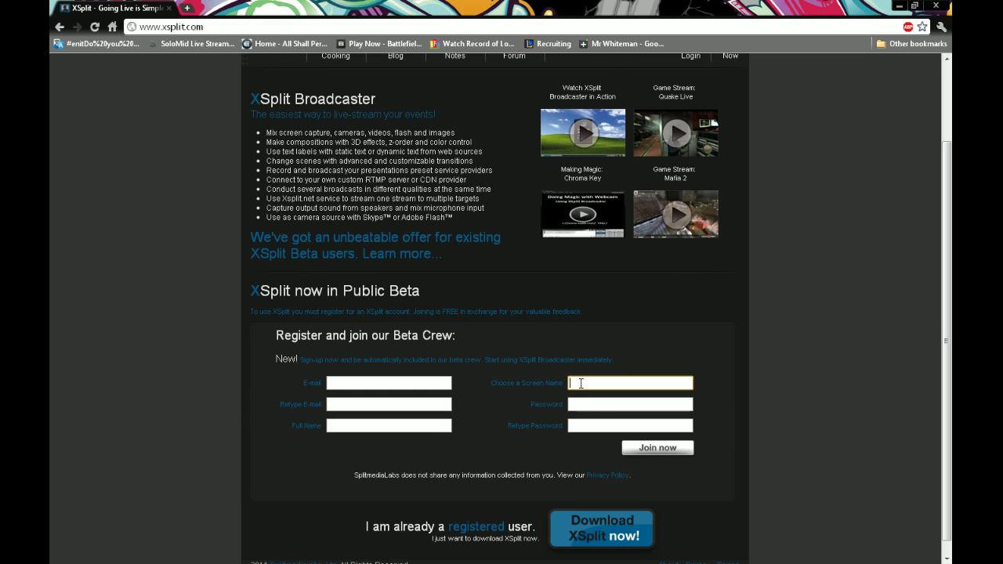
pyautogui.click(580, 402)
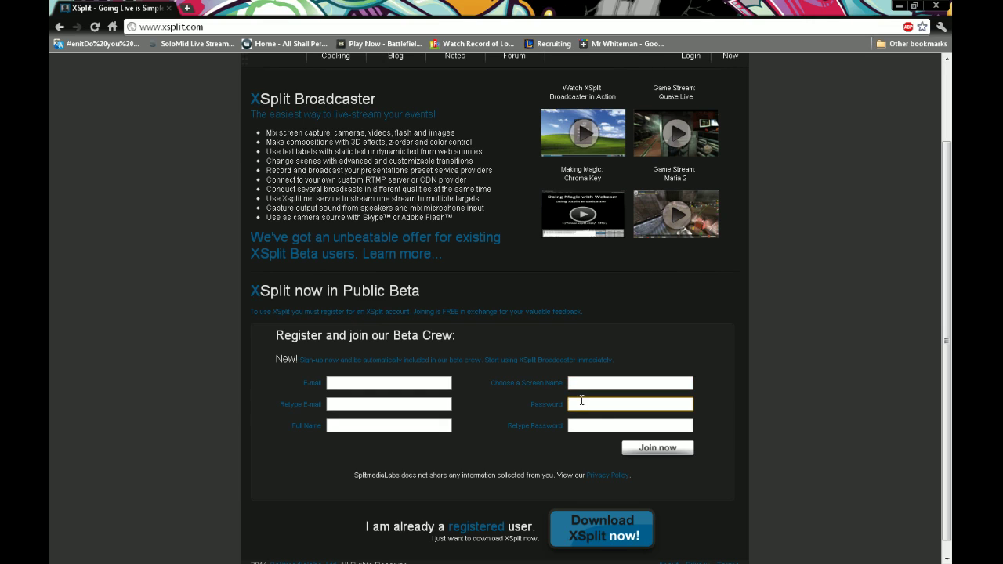
pyautogui.click(578, 423)
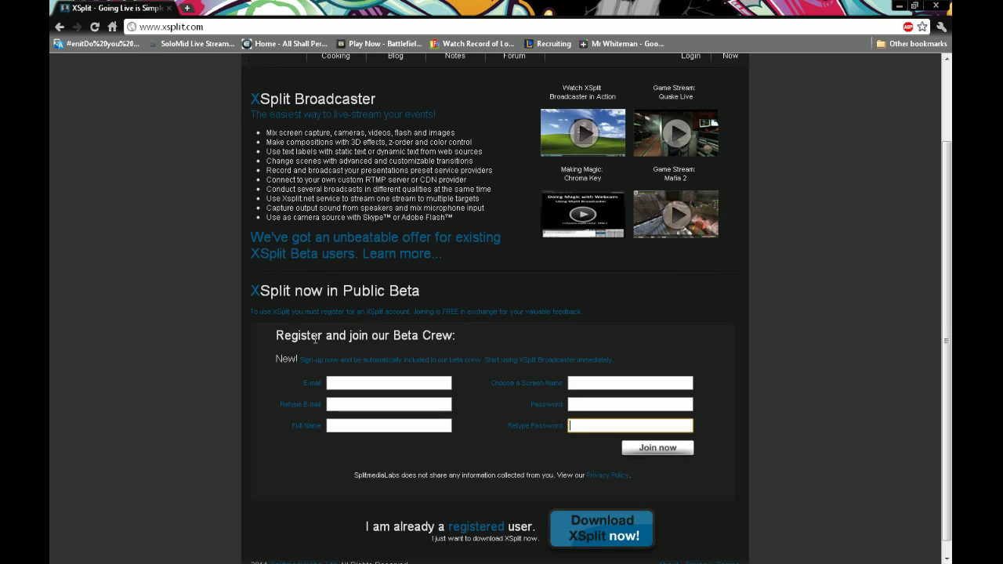
# Visit the XSplit download page, then go back to the XSplit homepage
pyautogui.scroll(-1, 880, 407)
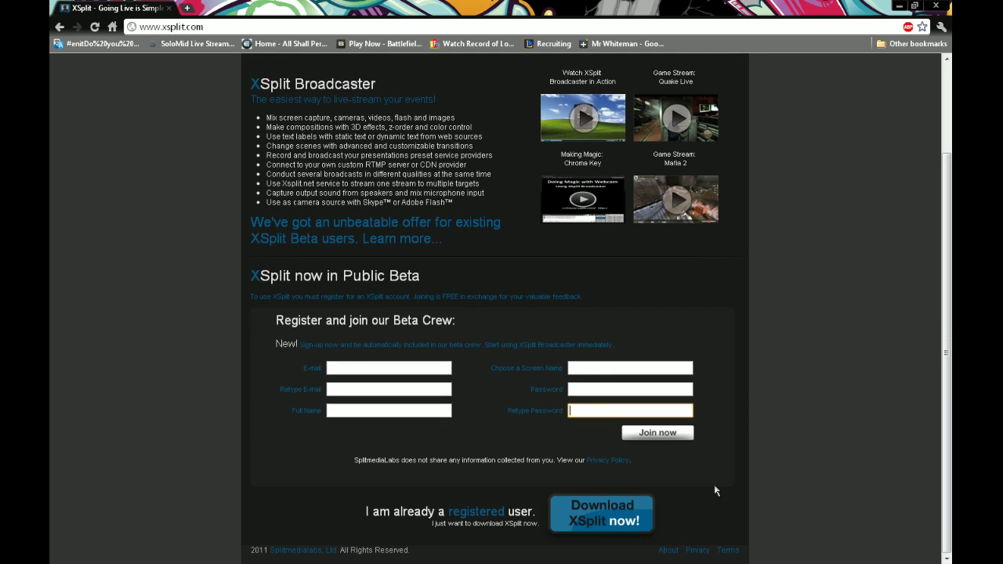
pyautogui.scroll(1, 541, 480)
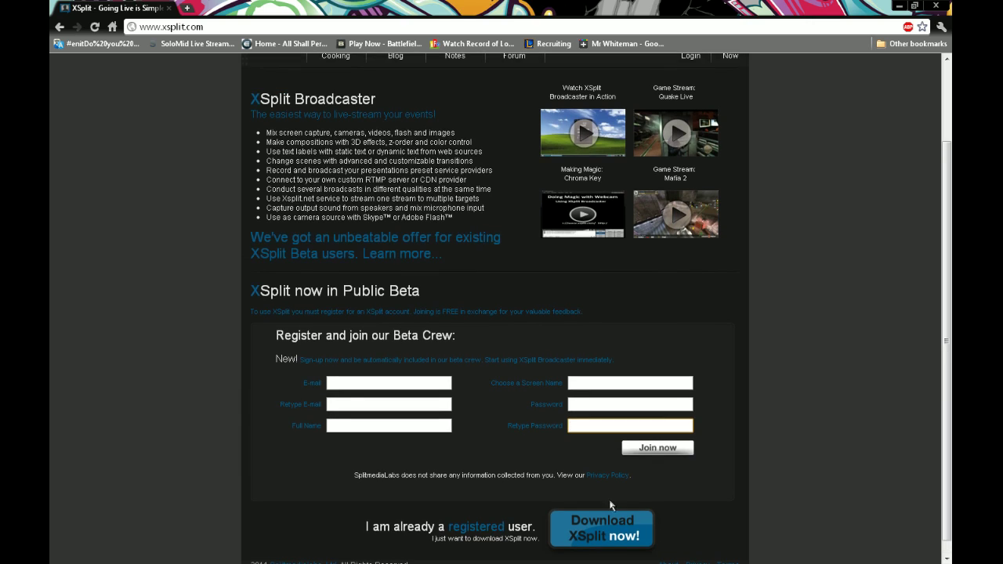
pyautogui.click(605, 532)
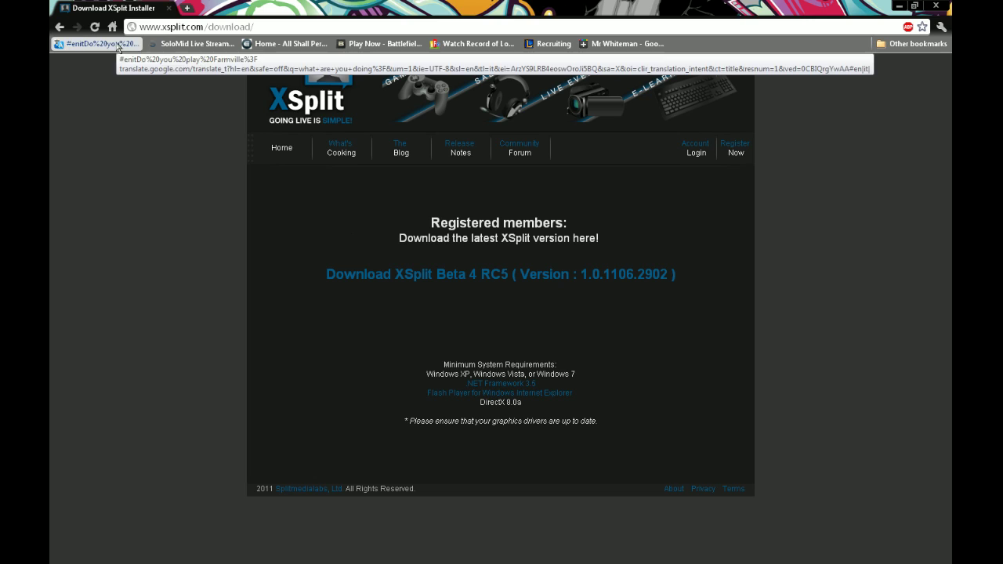
pyautogui.click(61, 28)
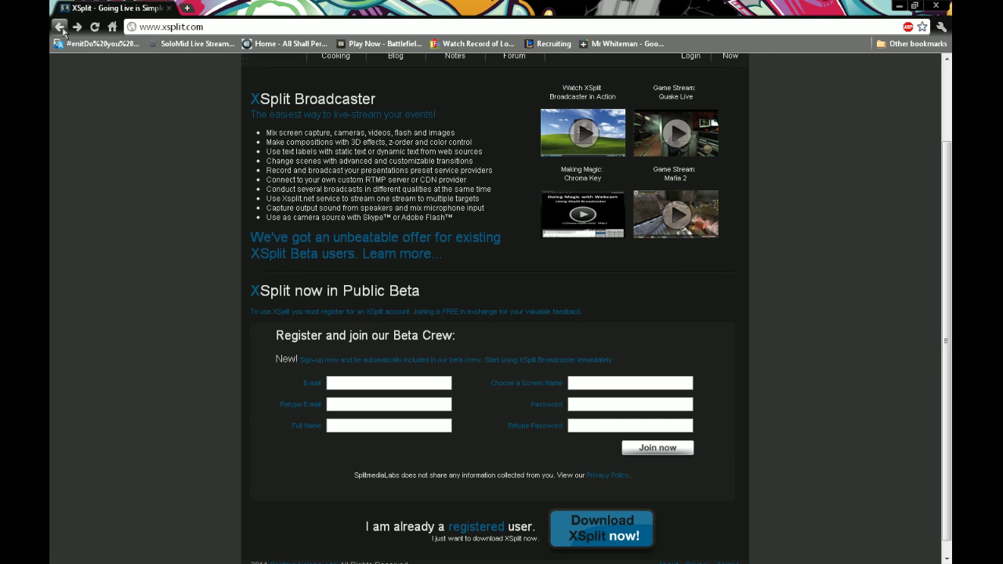
# Return to Google and enter an own3D tv search, correcting the misspelled term
pyautogui.click(112, 27)
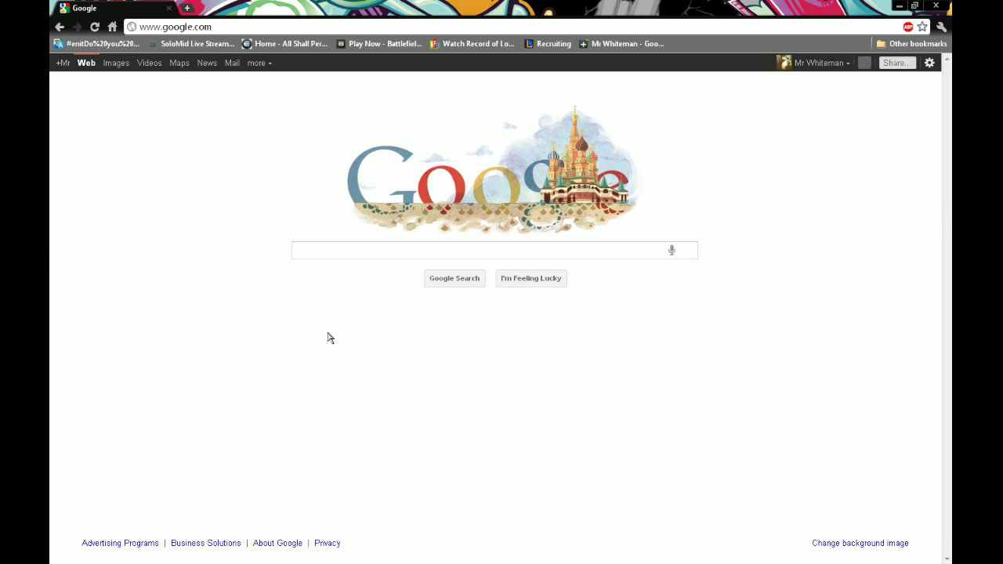
pyautogui.write('on3d')
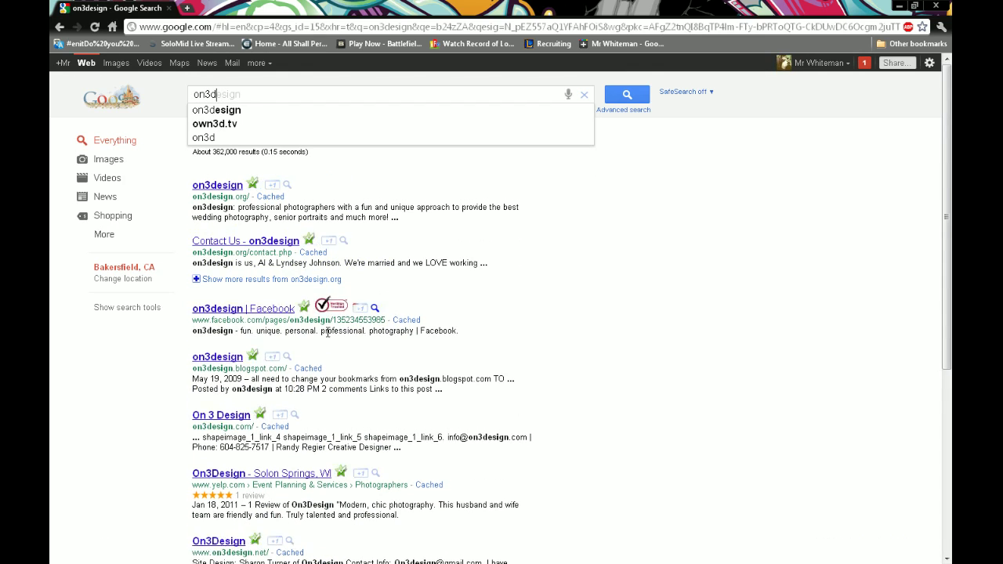
pyautogui.press('BackSpace')
pyautogui.press('BackSpace')
pyautogui.press('BackSpace')
pyautogui.write('w')
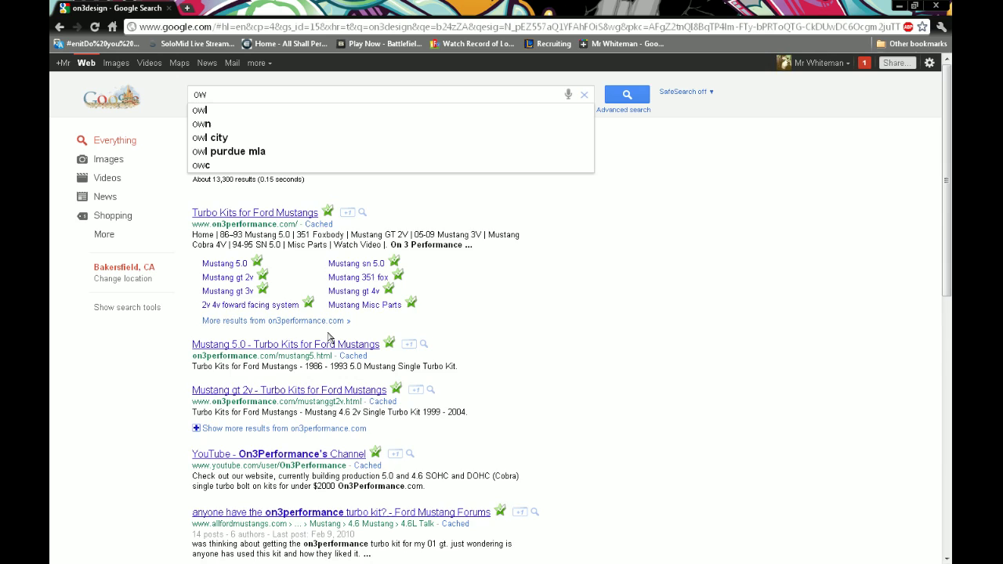
pyautogui.write('3')
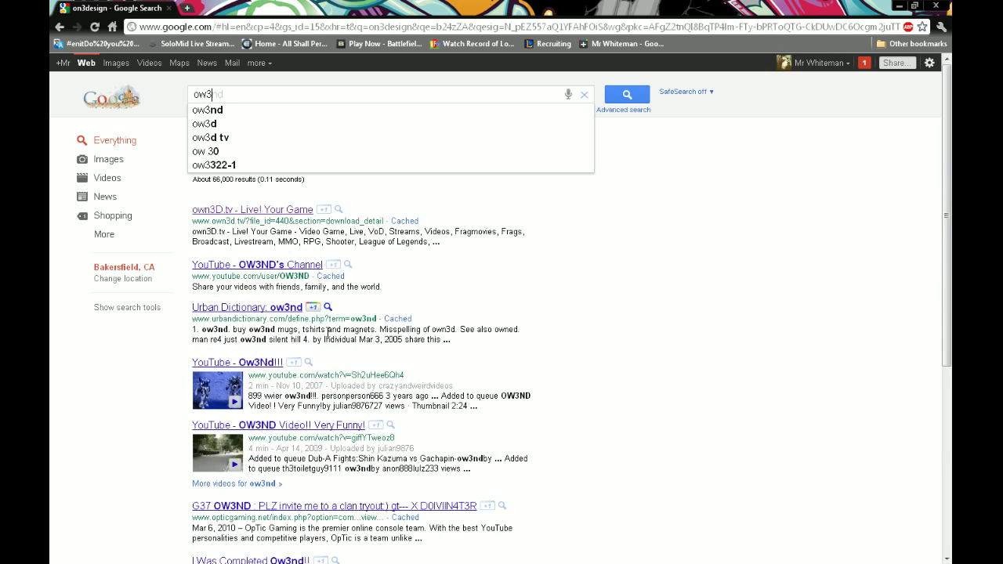
pyautogui.write('ndtv')
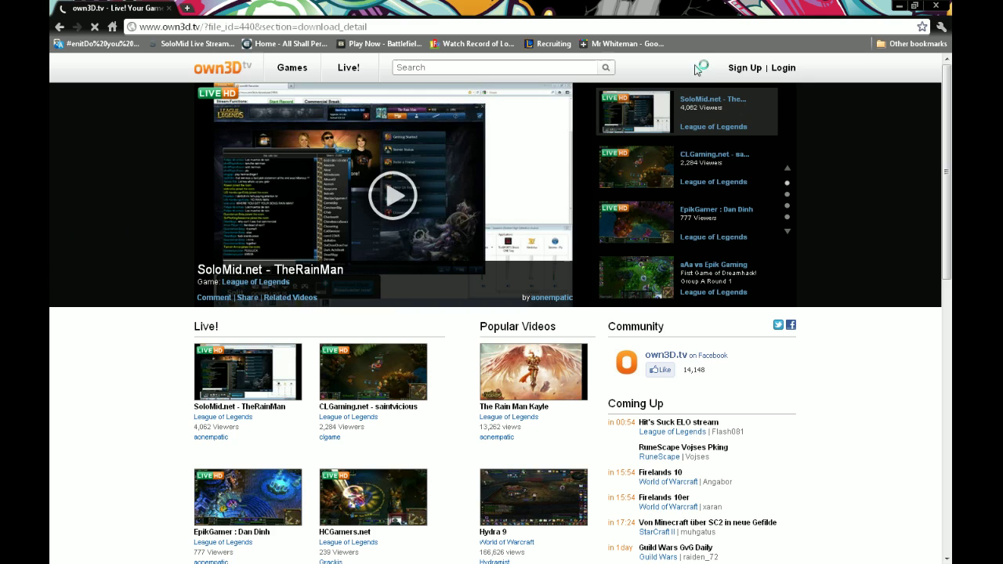
# Fill the own3D sign-up form: username, password twice, verification code, and accept the Terms of Use
pyautogui.click(746, 69)
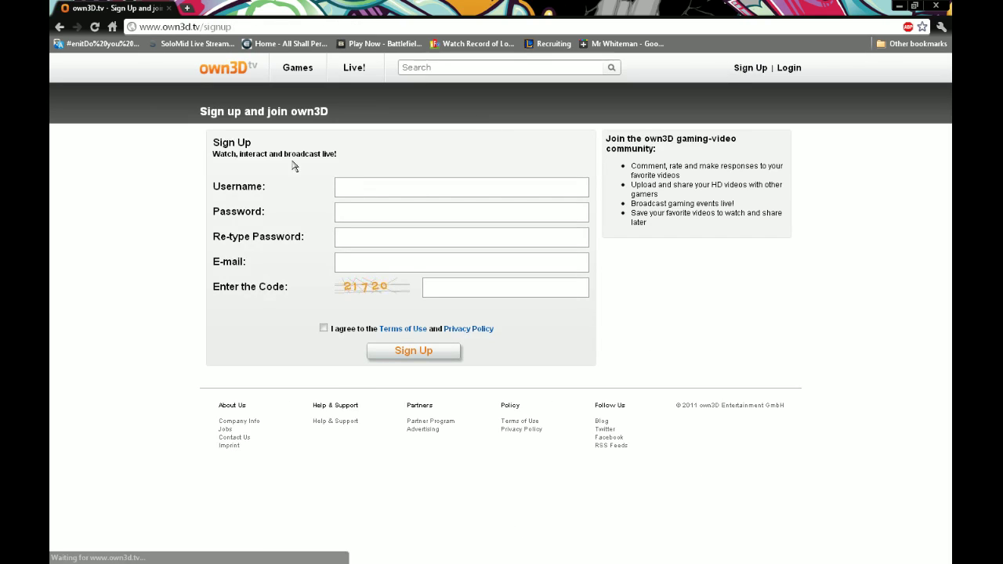
pyautogui.click(349, 188)
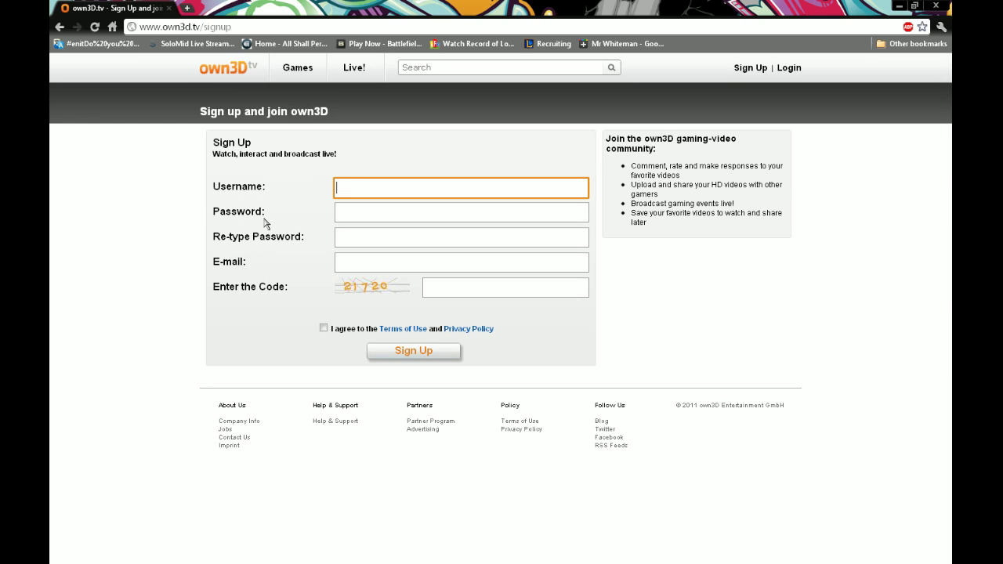
pyautogui.press('Tab')
pyautogui.write('••••••')
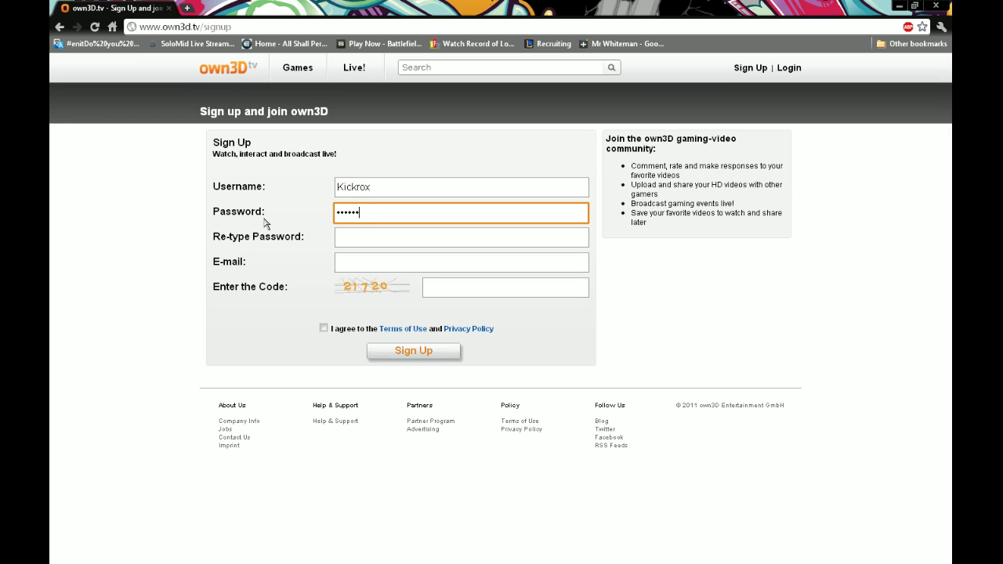
pyautogui.write('••')
pyautogui.press('Tab')
pyautogui.write('••••••••')
pyautogui.press('Tab')
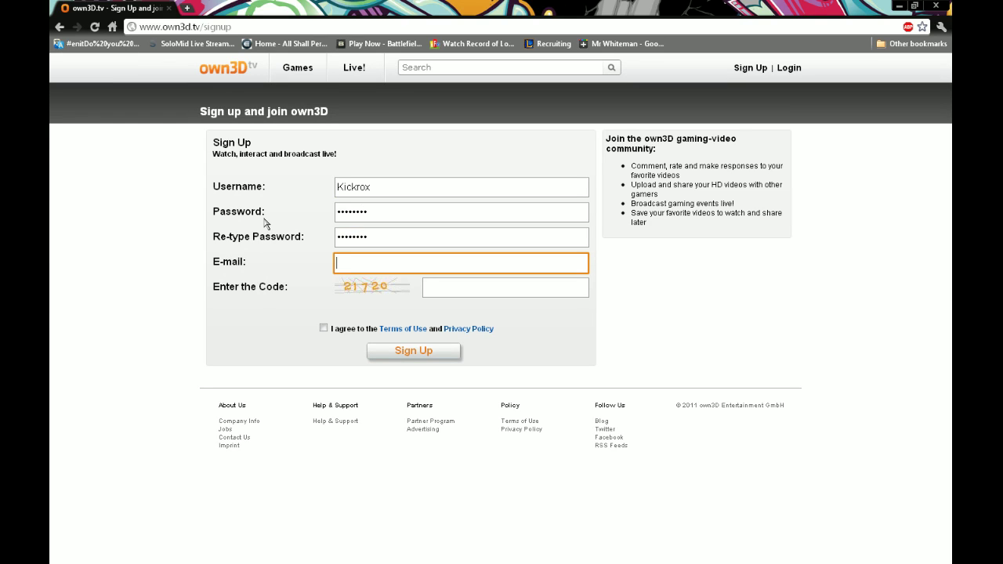
pyautogui.click(494, 287)
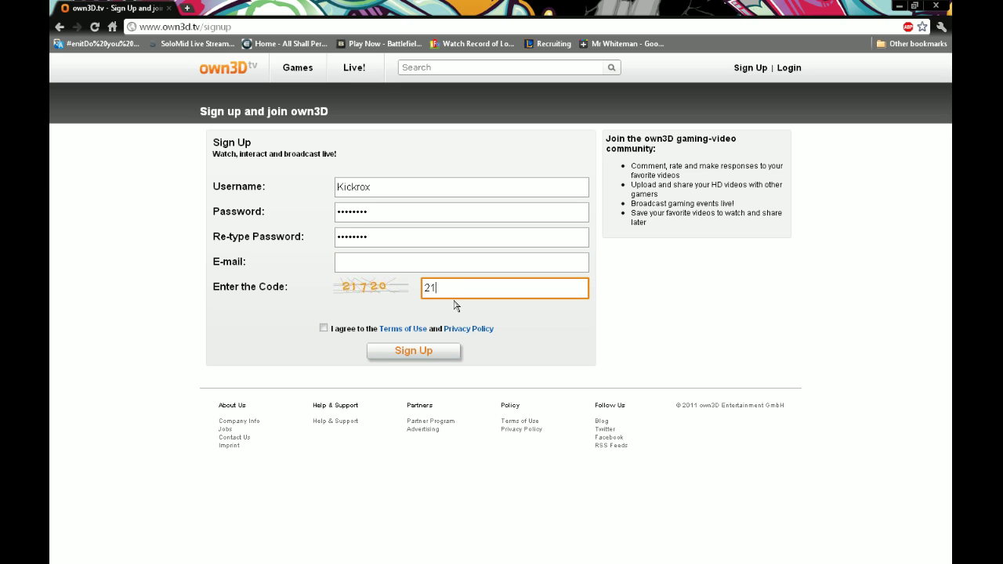
pyautogui.click(323, 328)
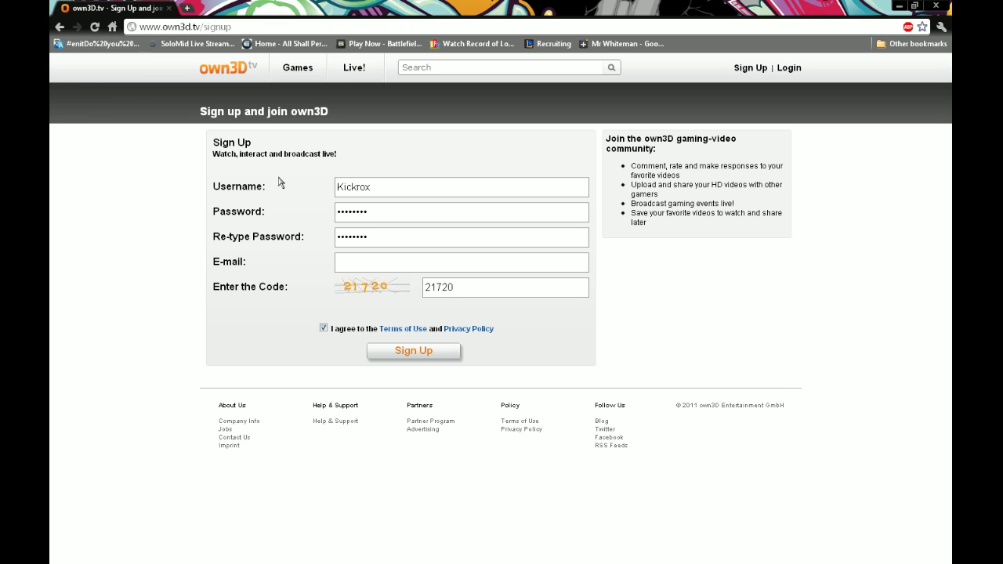
# Log in to own3D.tv with the account username and password, then reach the account menu
pyautogui.click(787, 69)
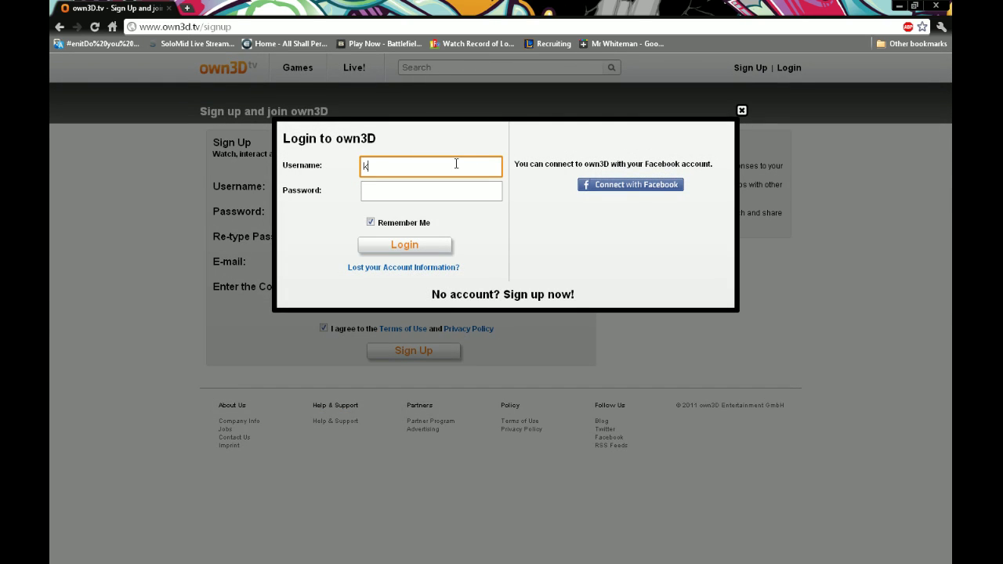
pyautogui.write('kickrox')
pyautogui.press('Tab')
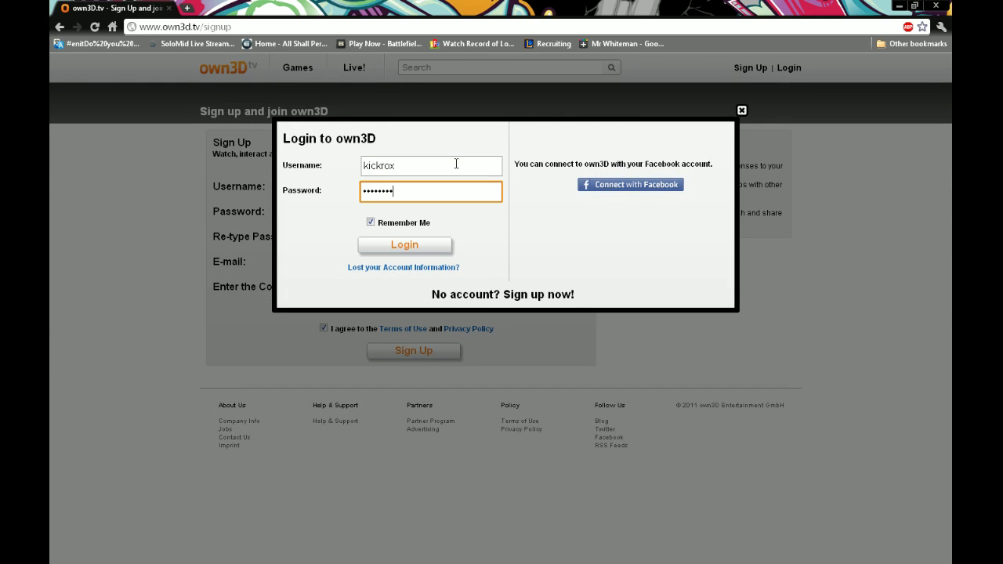
pyautogui.press('Return')
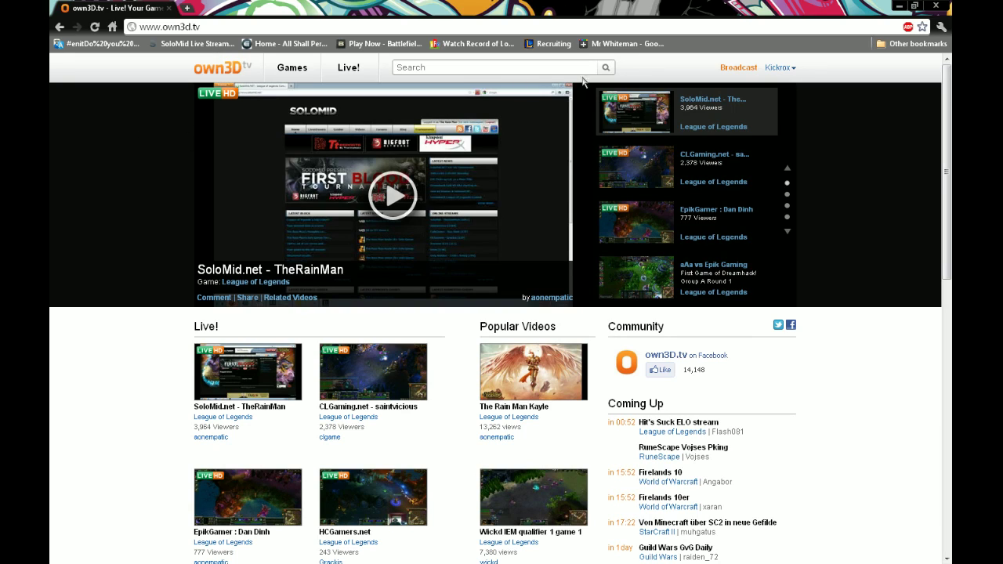
pyautogui.moveTo(785, 69)
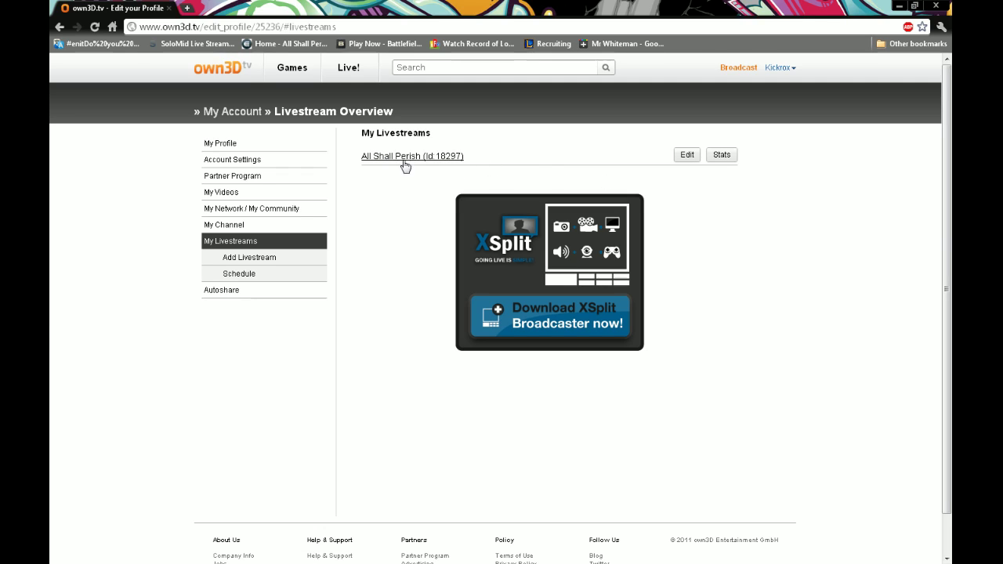
# Try Add Livestream, return to the Livestream Overview, and close Chrome
pyautogui.click(273, 263)
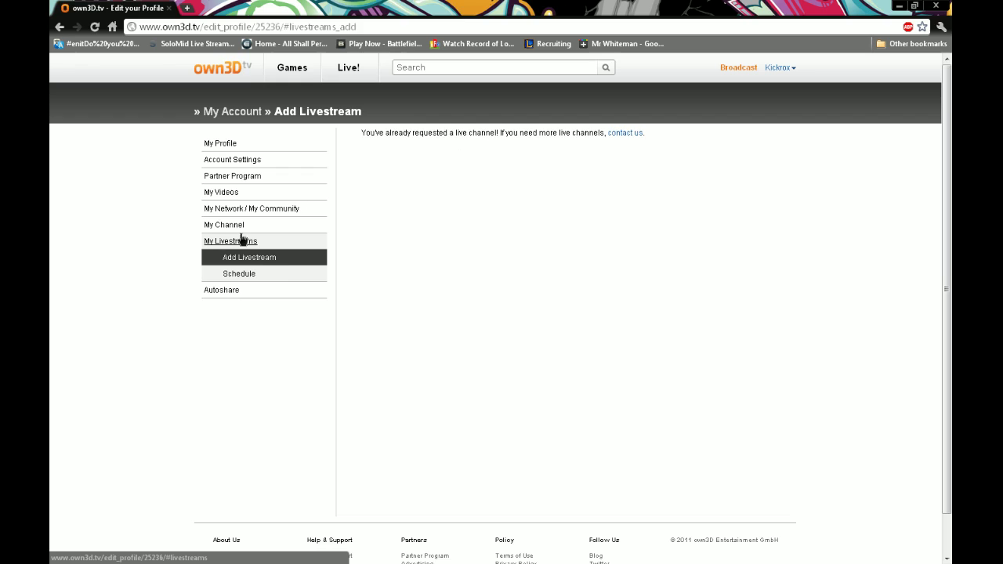
pyautogui.click(242, 239)
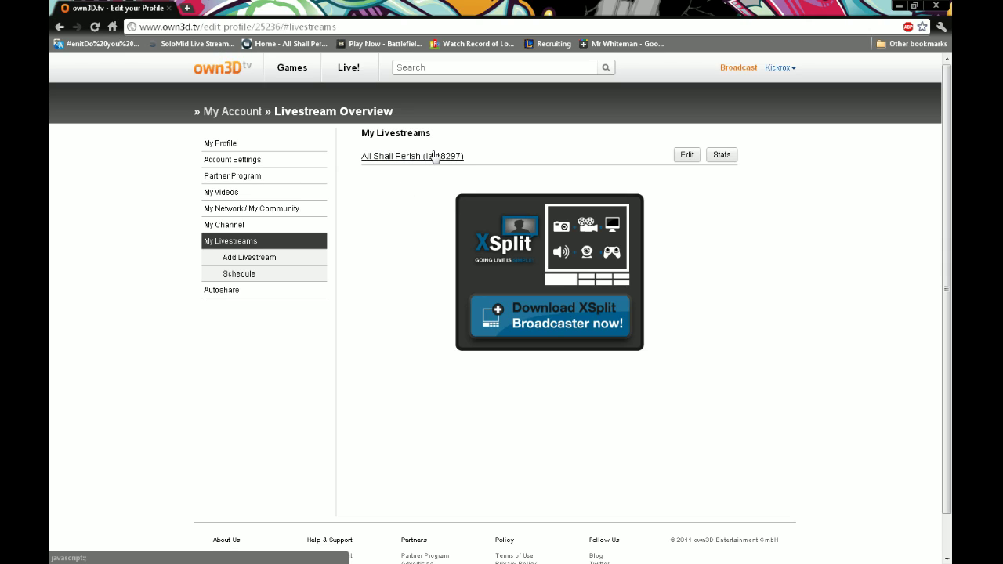
pyautogui.click(942, 6)
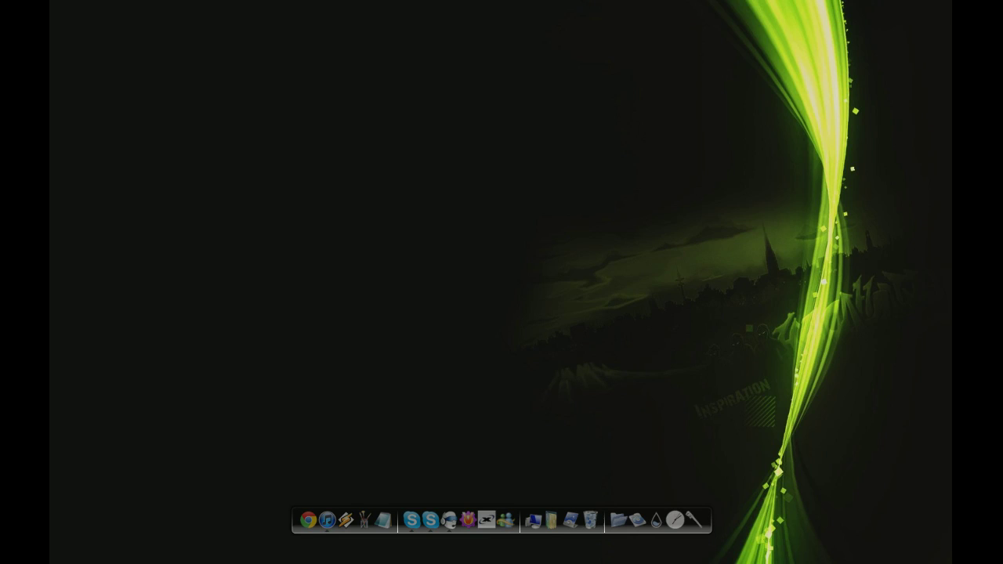
# Move the XSplit window onto the desktop, browse the View menu, and show the Broadcast channel list
pyautogui.moveTo(925, 40); pyautogui.dragTo(415, 47)
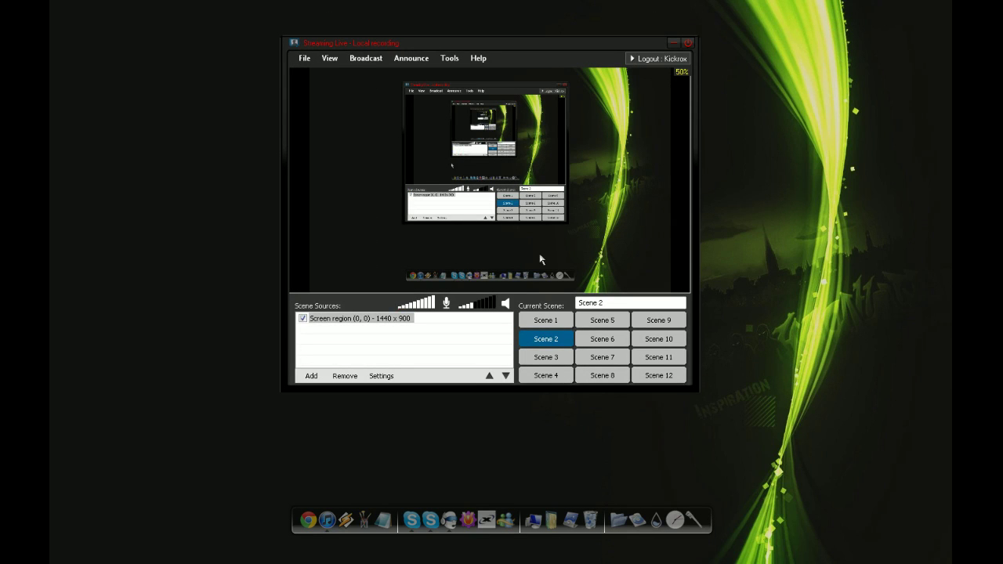
pyautogui.click(333, 62)
pyautogui.moveTo(368, 62)
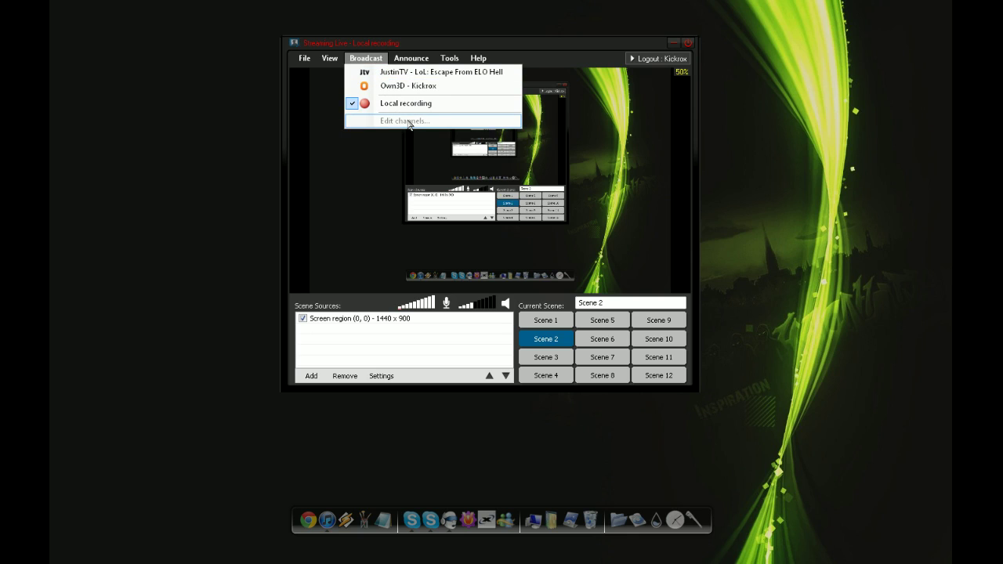
pyautogui.click(484, 50)
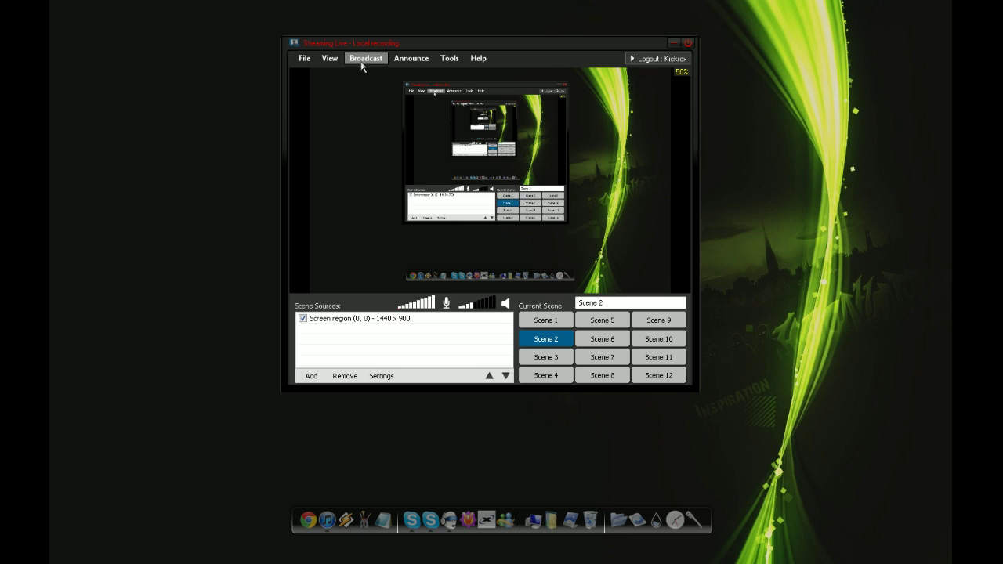
pyautogui.click(365, 60)
pyautogui.click(499, 54)
pyautogui.click(367, 58)
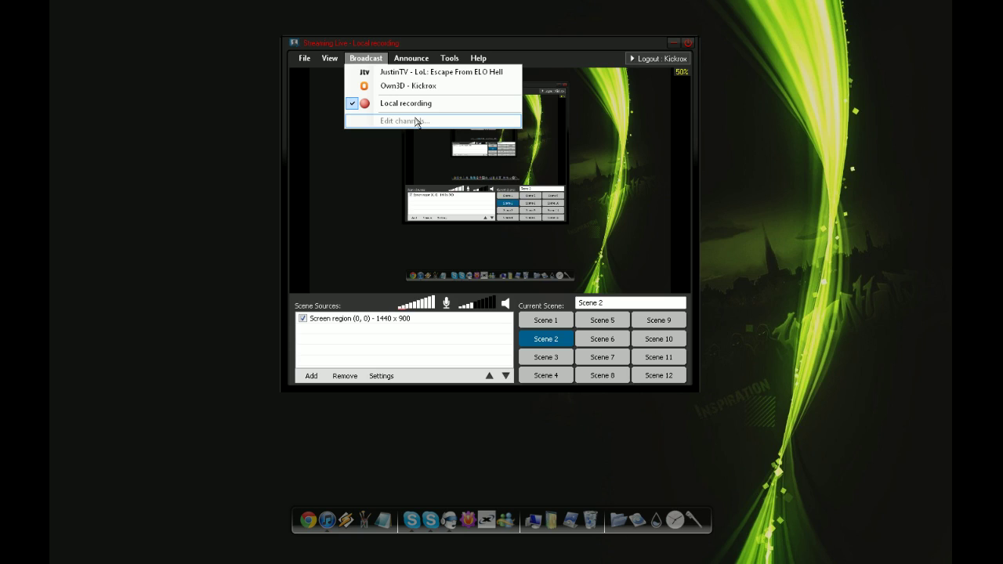
# Close the Broadcast channel list and show the View menu's resolution, frame rate and viewport options
pyautogui.click(447, 58)
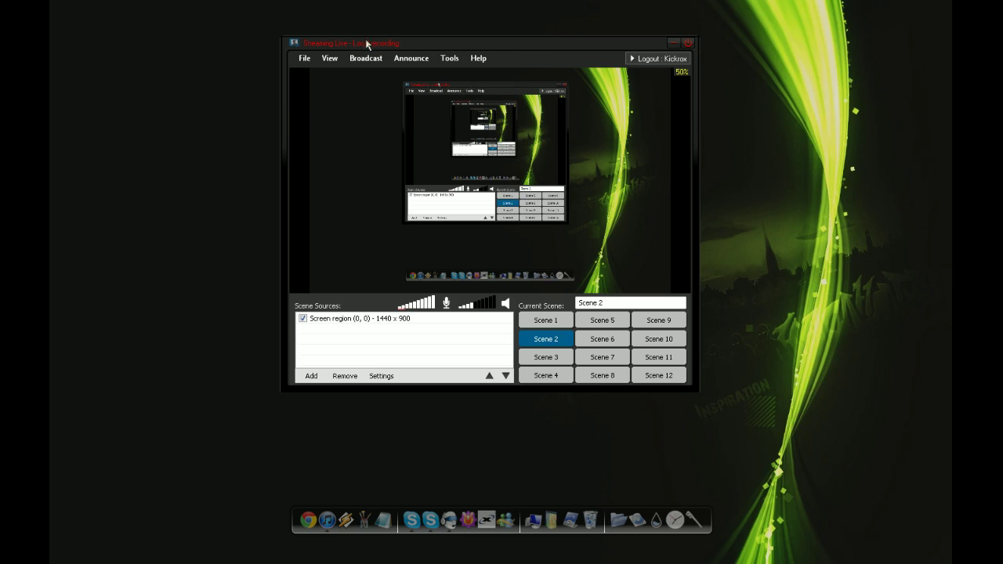
pyautogui.click(330, 58)
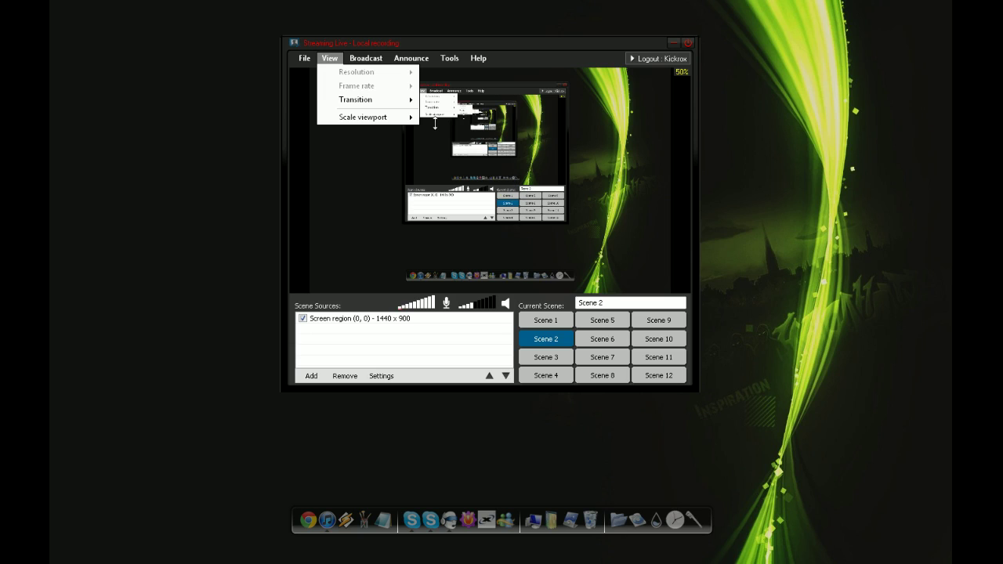
# Close the View menu, select the Screen region source, and move the window about 120 px right
pyautogui.click(439, 352)
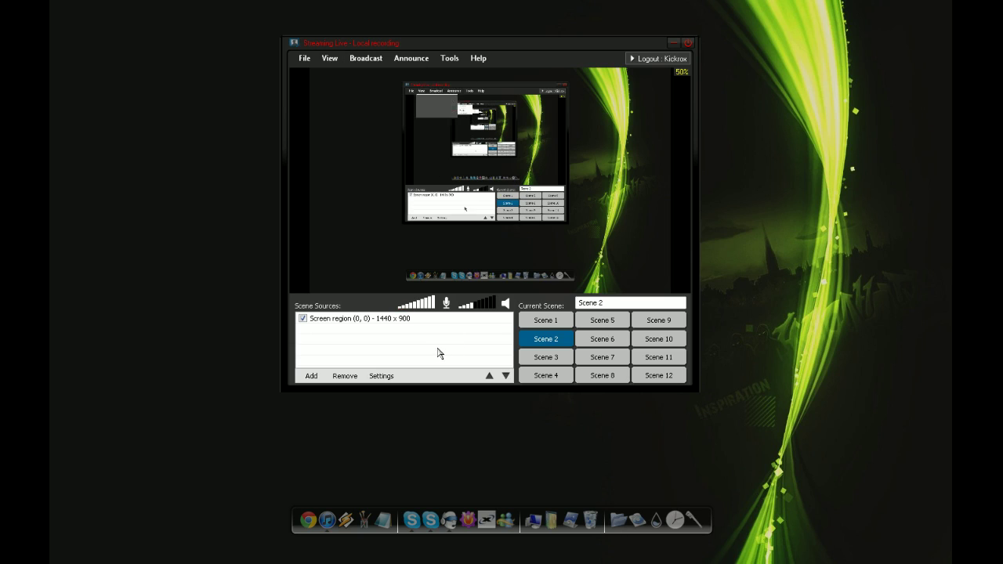
pyautogui.click(476, 43)
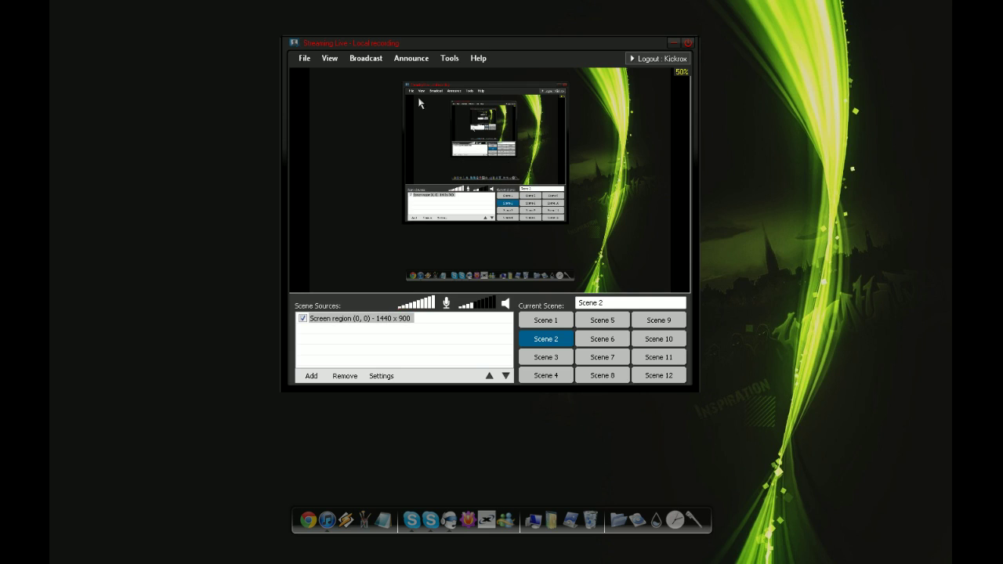
pyautogui.moveTo(447, 44); pyautogui.dragTo(542, 38)
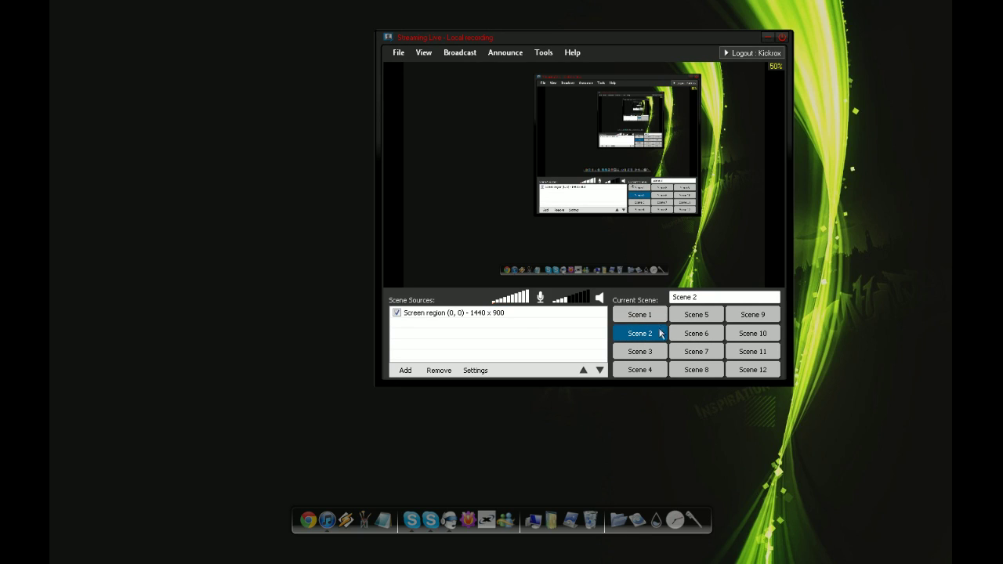
# Add a Screen region source capturing the full 1440 x 900 desktop to Scene 2 and select it
pyautogui.click(405, 370)
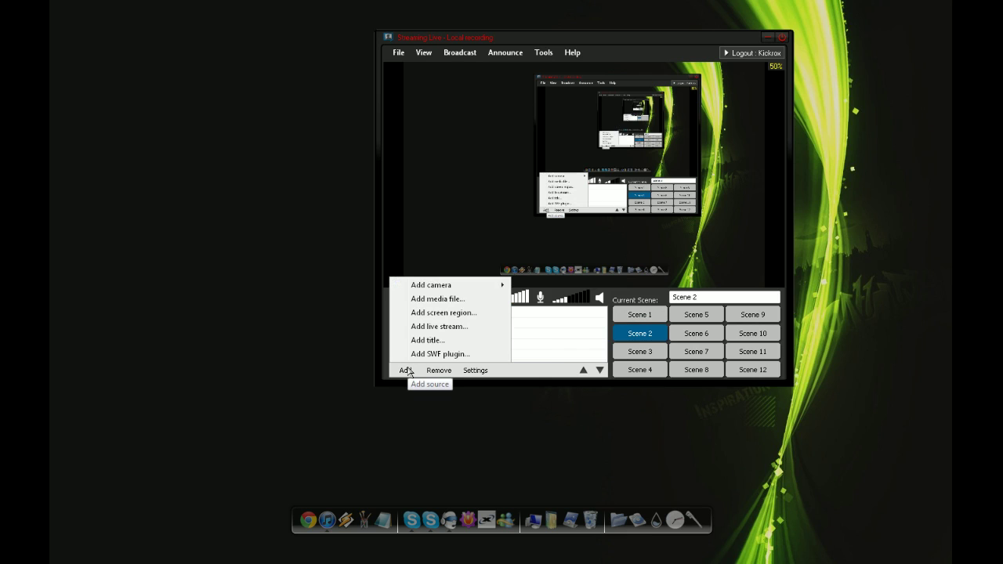
pyautogui.click(473, 314)
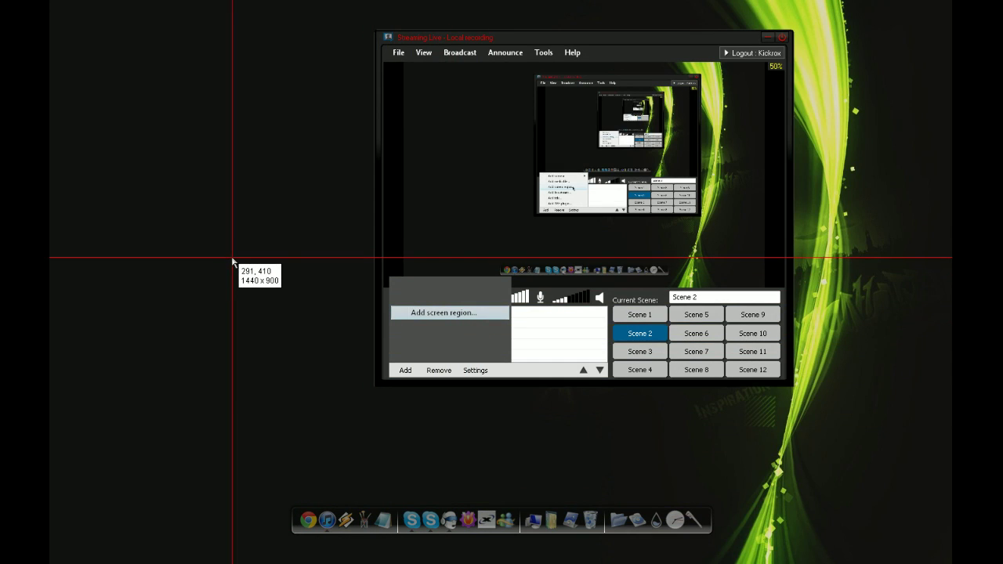
pyautogui.click(232, 258)
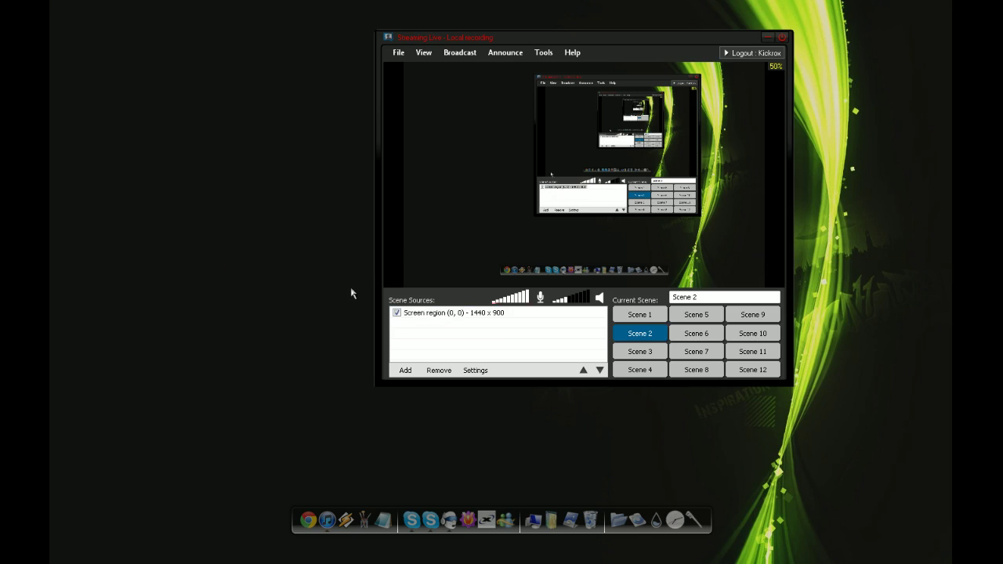
pyautogui.click(424, 314)
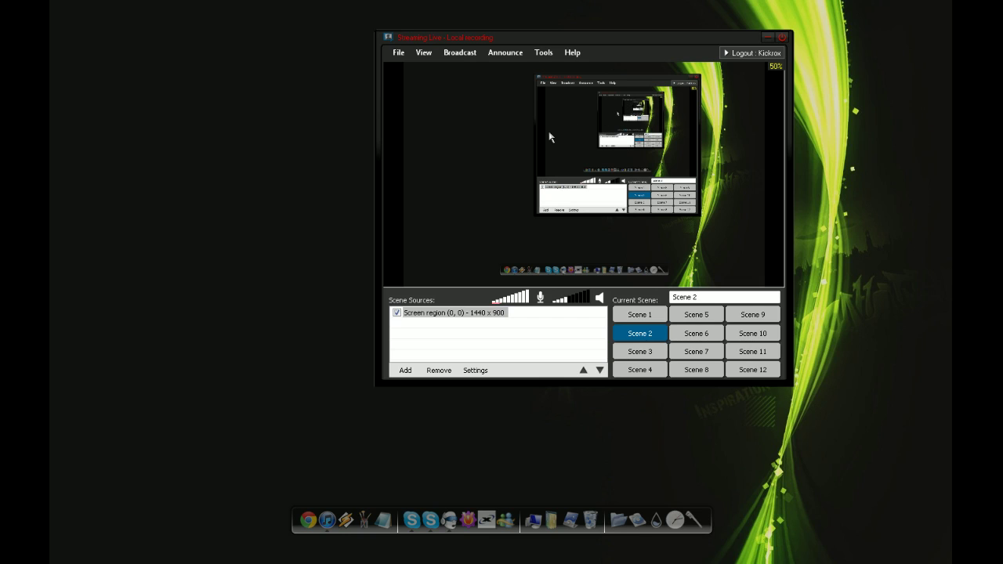
# Set the preview viewport to 50% and drag the XSplit window up and to the right
pyautogui.click(591, 162)
pyautogui.click(422, 52)
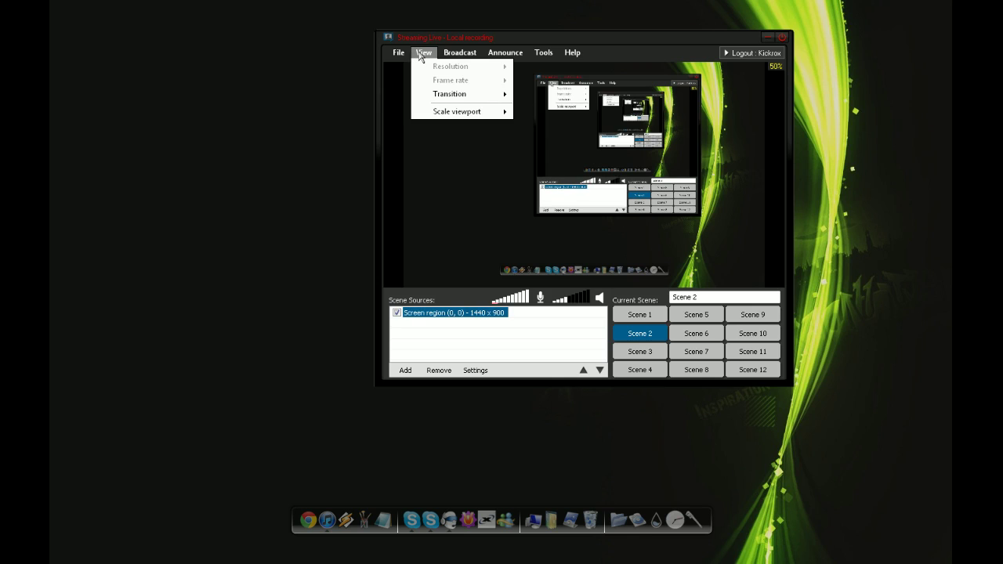
pyautogui.moveTo(474, 114)
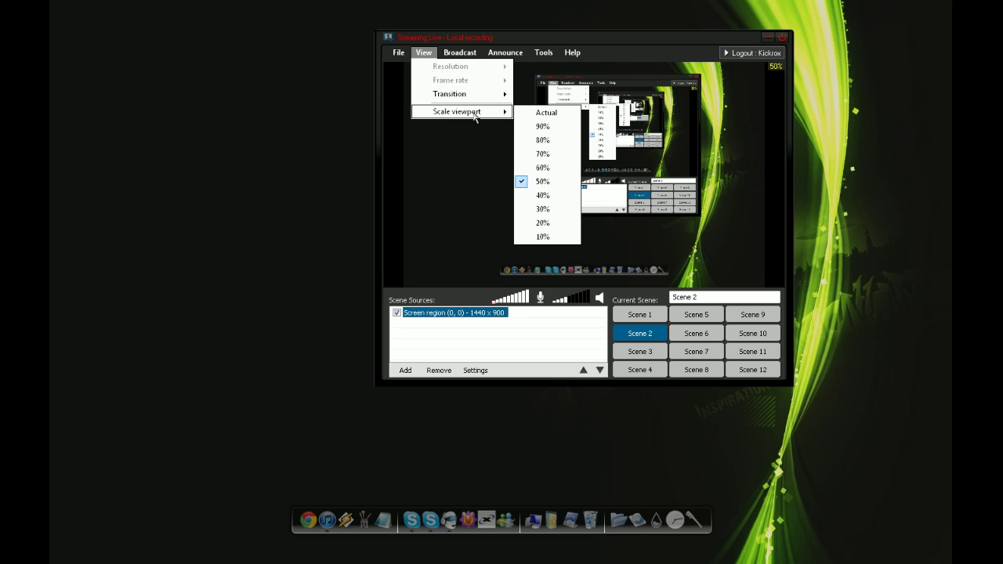
pyautogui.click(557, 181)
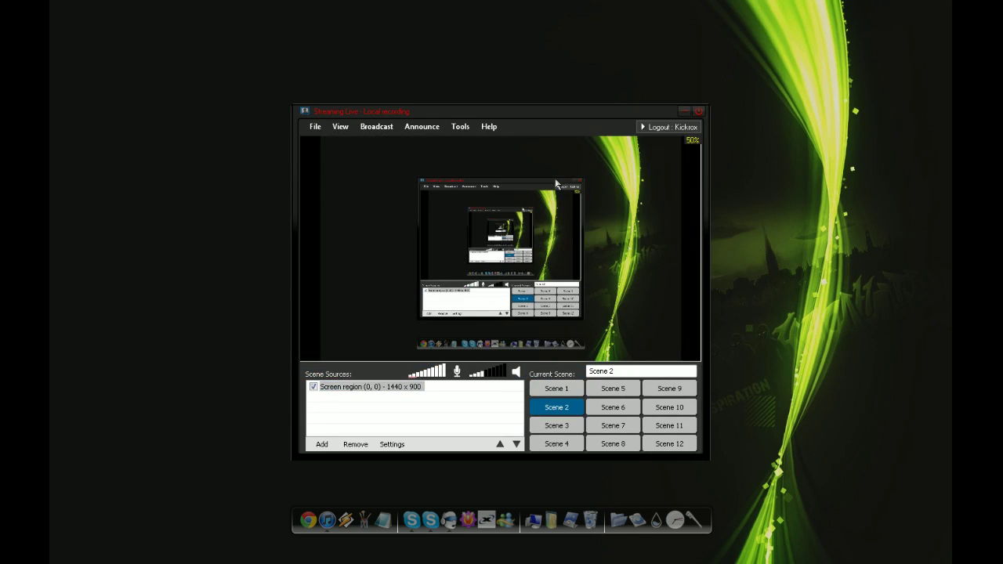
pyautogui.moveTo(522, 114); pyautogui.dragTo(549, 68)
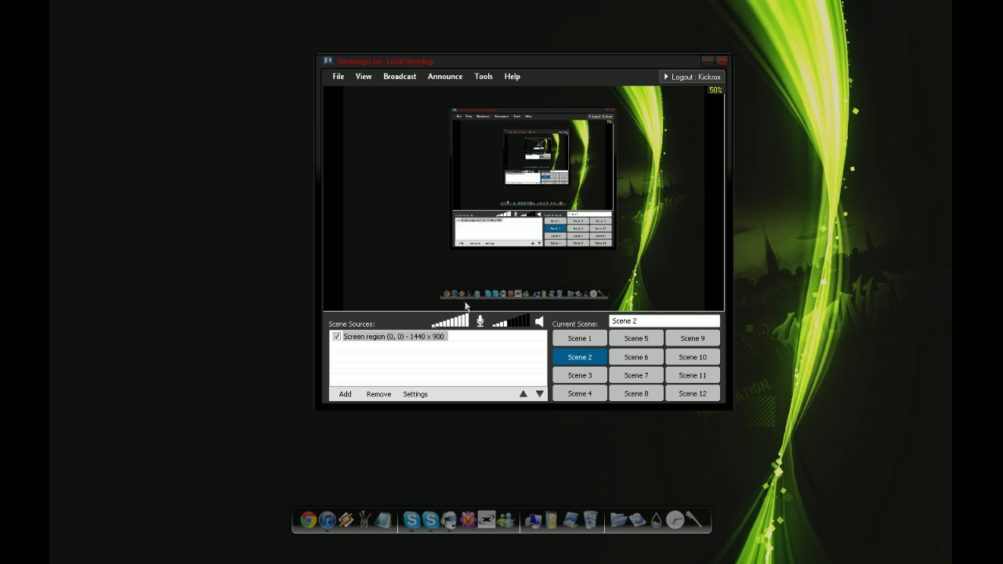
# Unmute microphone capture with the full-desktop screen region source selected
pyautogui.click(510, 336)
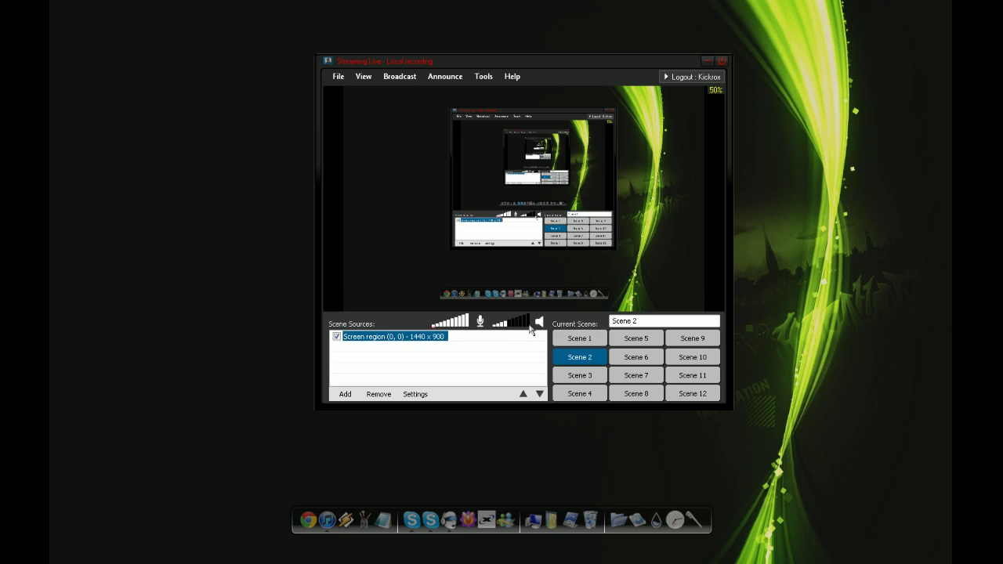
pyautogui.click(480, 323)
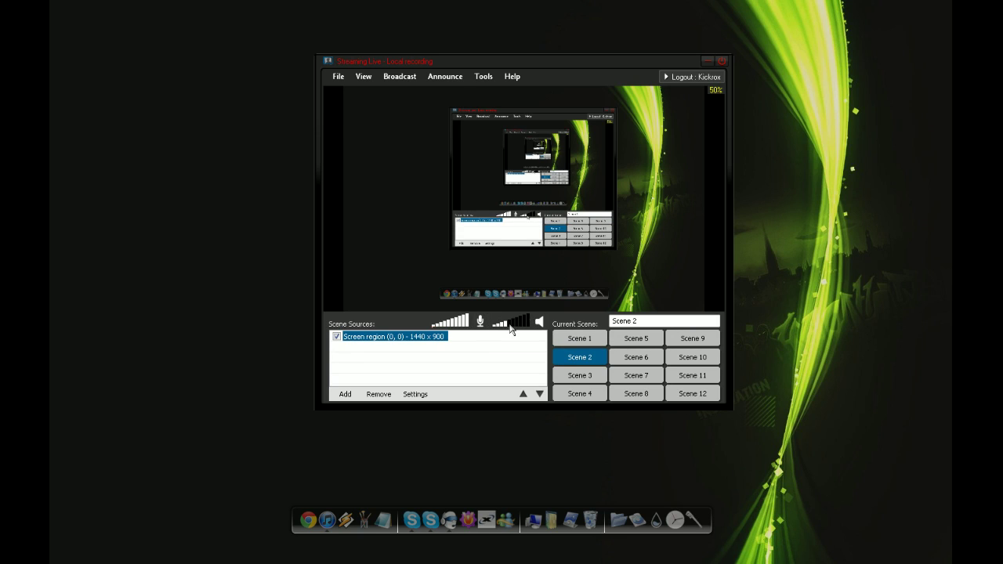
pyautogui.click(502, 301)
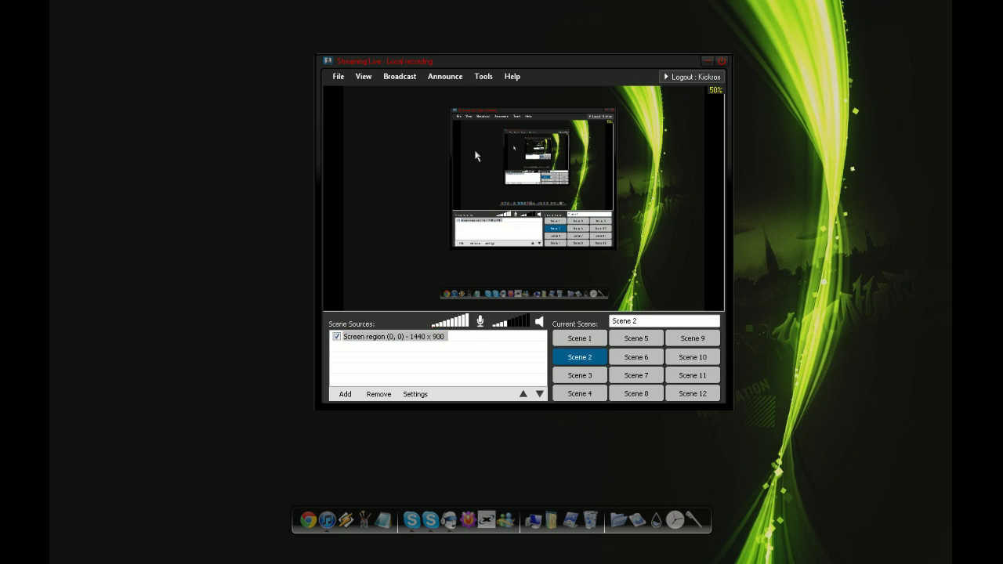
pyautogui.click(475, 333)
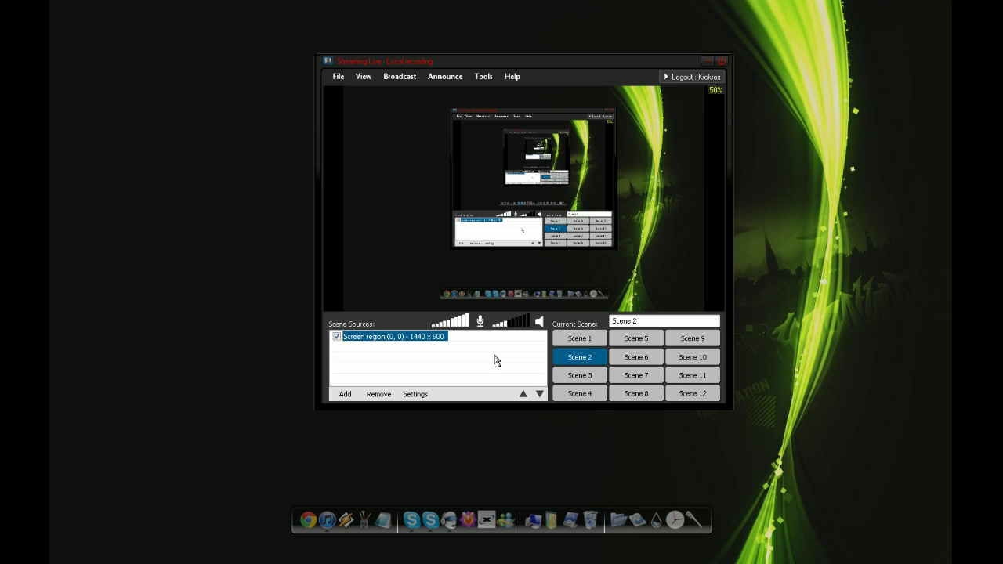
# Move the window up-left, review the Broadcast channel list including Own3D, then open the File menu
pyautogui.moveTo(519, 65); pyautogui.dragTo(499, 34)
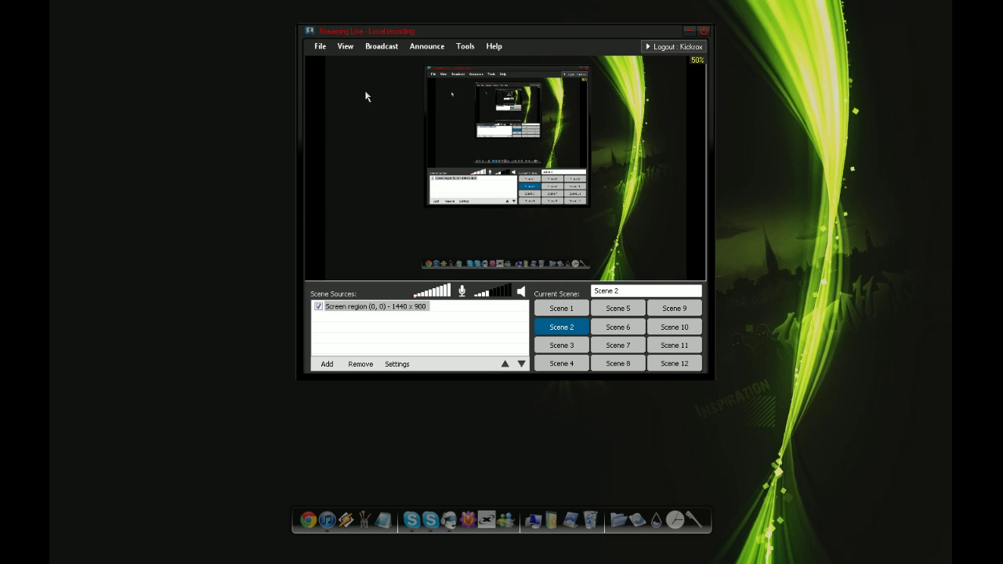
pyautogui.click(387, 55)
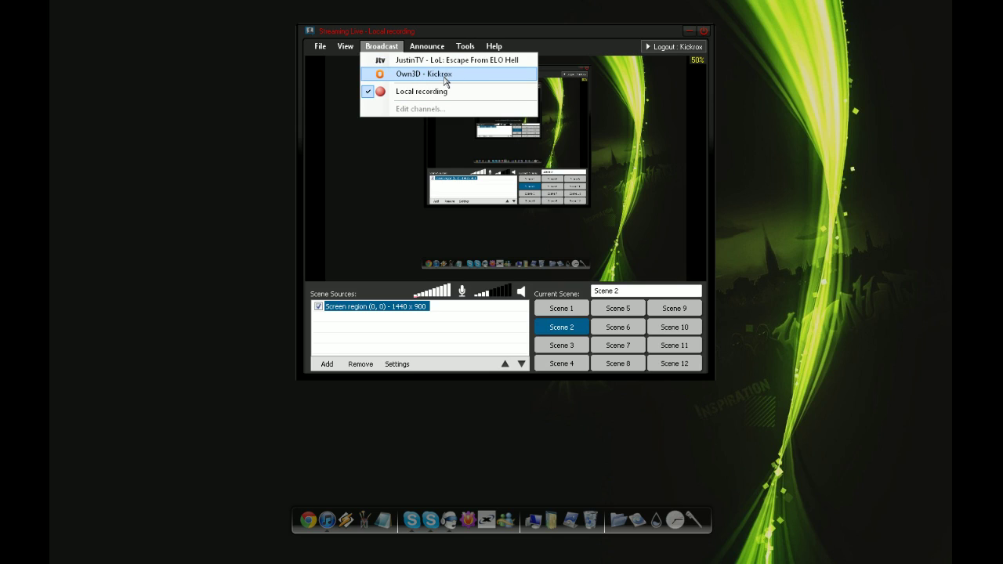
pyautogui.click(499, 12)
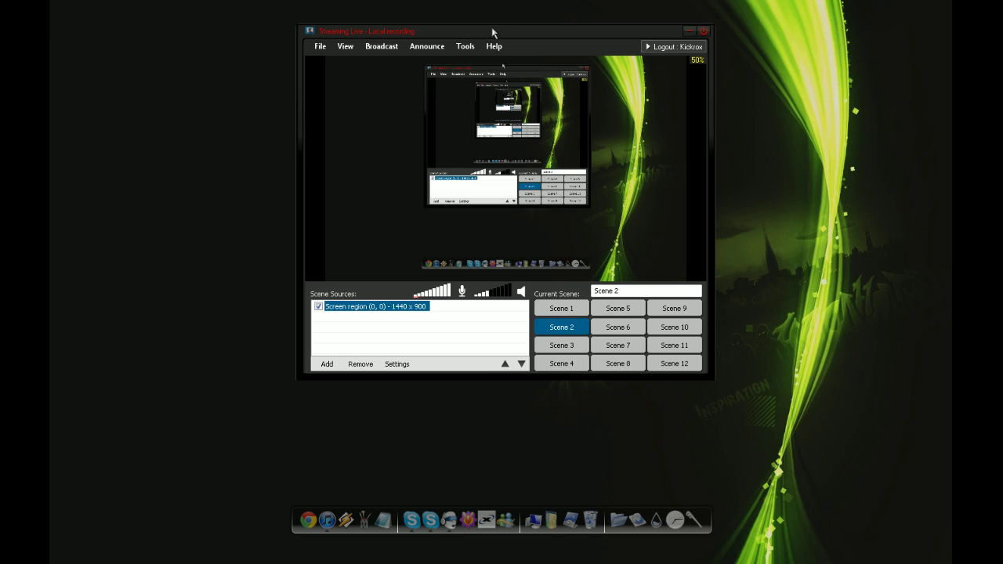
pyautogui.click(427, 47)
pyautogui.moveTo(320, 46)
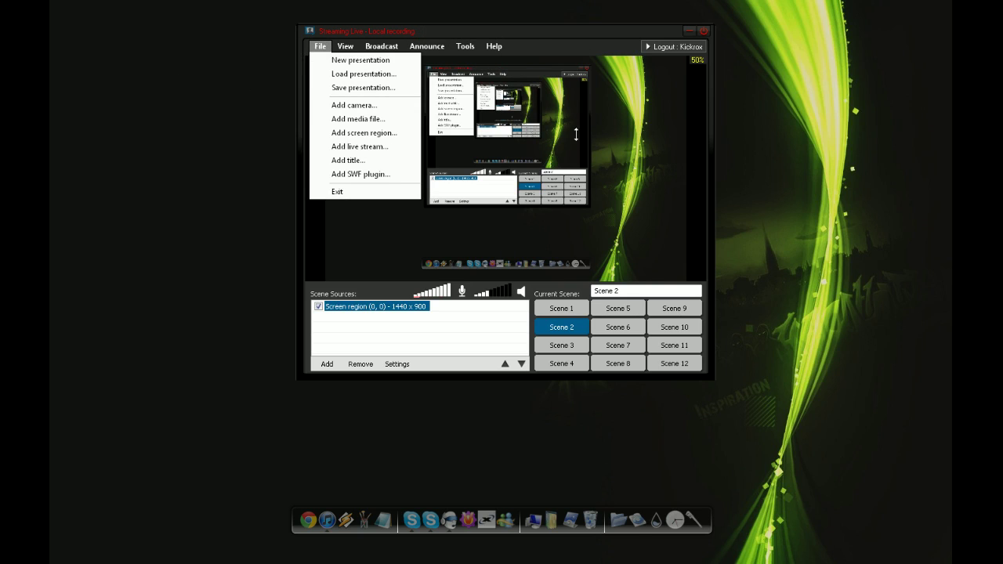
pyautogui.click(541, 37)
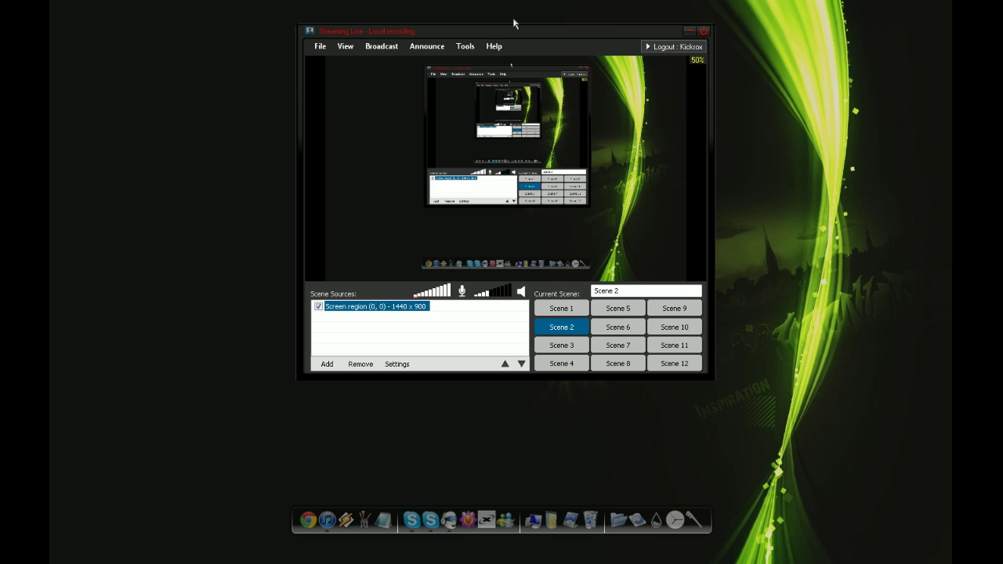
# Launch ShiftWindow from the Stacks docklet, reposition it, and cancel the My Rule window-title grab
pyautogui.click(636, 513)
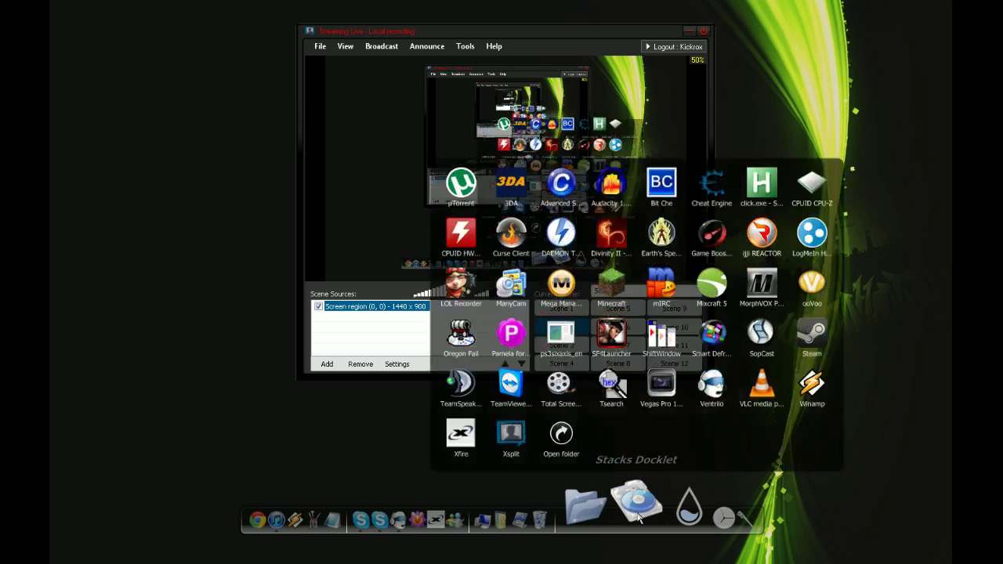
pyautogui.click(659, 360)
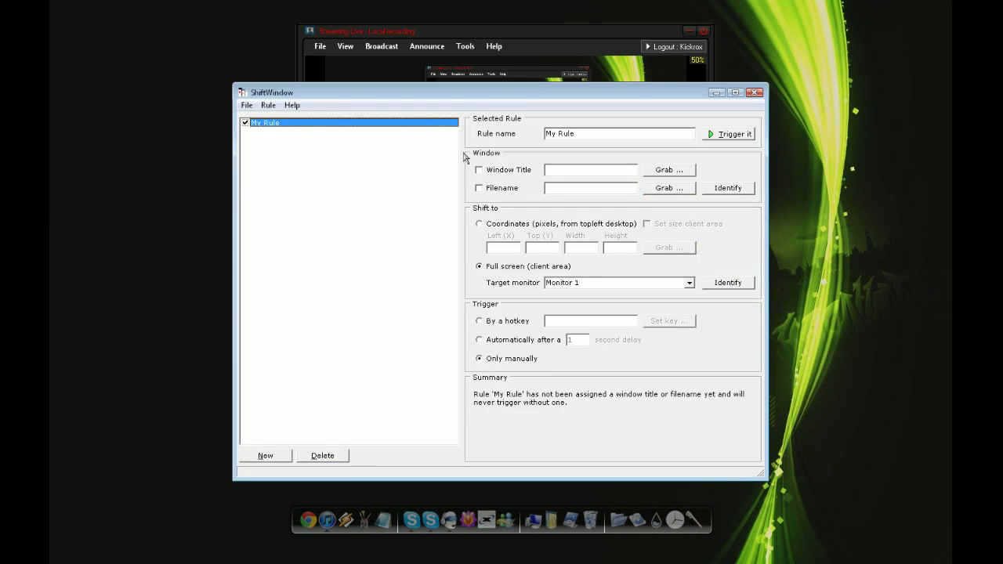
pyautogui.moveTo(500, 95); pyautogui.dragTo(490, 54)
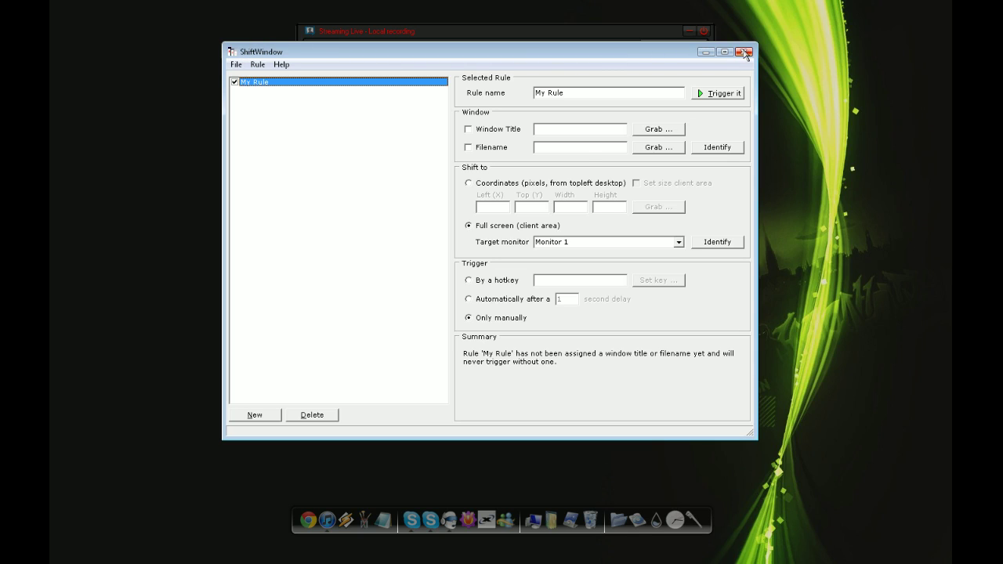
pyautogui.moveTo(601, 52); pyautogui.dragTo(623, 55)
pyautogui.moveTo(563, 55)
pyautogui.mouseDown()
pyautogui.moveTo(548, 41)
pyautogui.moveTo(565, 59)
pyautogui.moveTo(563, 44)
pyautogui.moveTo(565, 76)
pyautogui.moveTo(557, 59)
pyautogui.mouseUp()
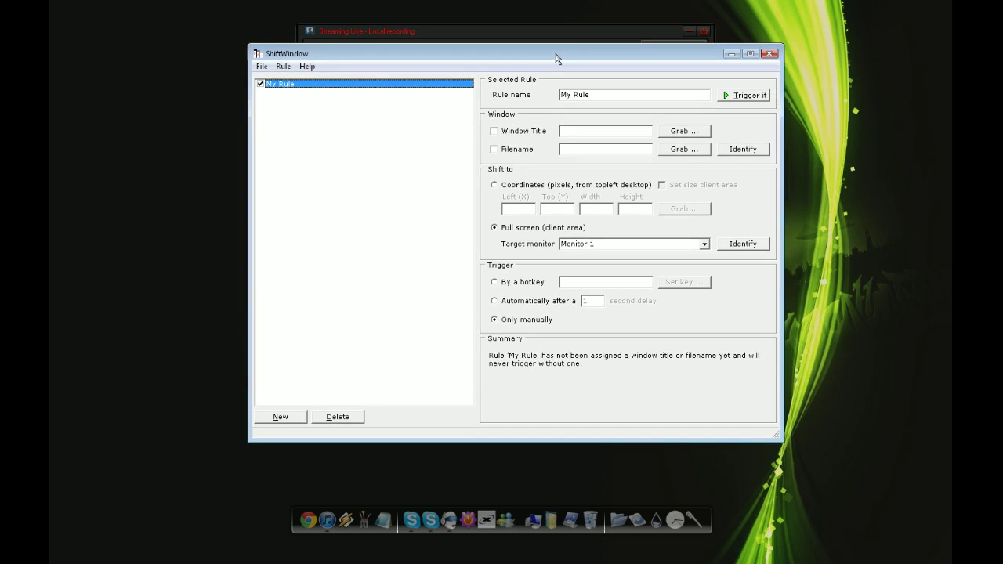
pyautogui.click(680, 131)
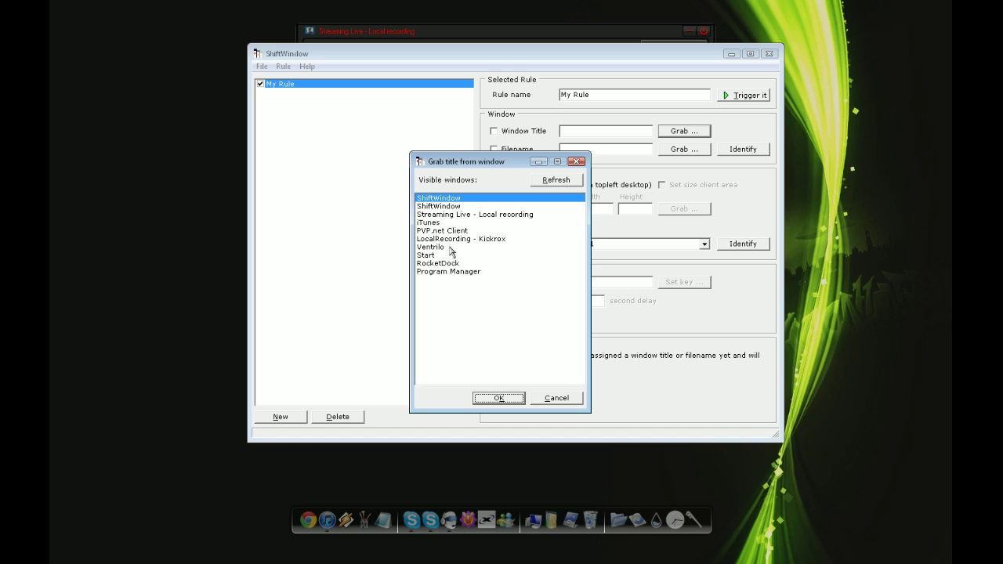
pyautogui.click(557, 398)
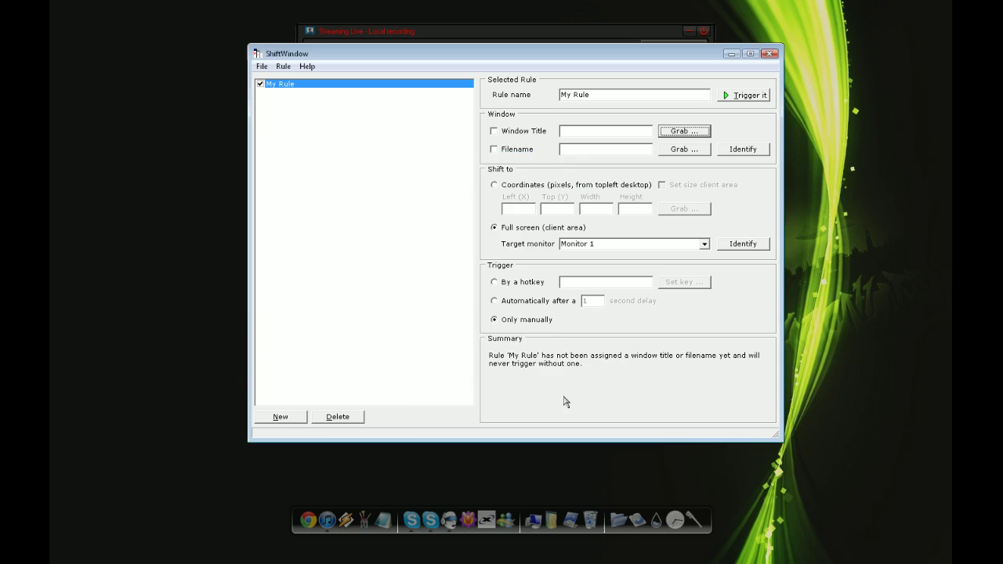
# Try the hotkey and automatic triggers, keep My Rule on Only manually, and close ShiftWindow
pyautogui.click(591, 131)
pyautogui.click(499, 287)
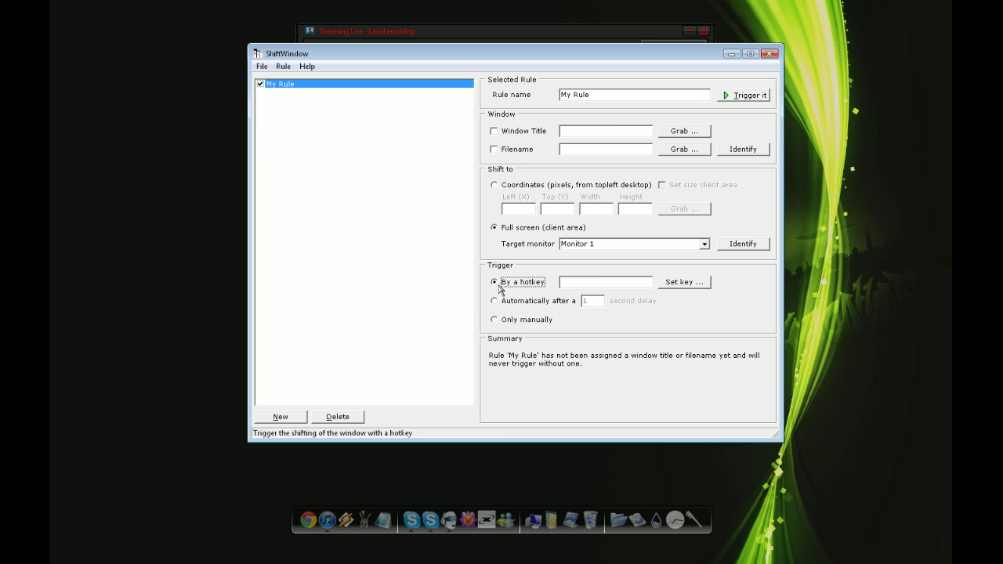
pyautogui.click(497, 303)
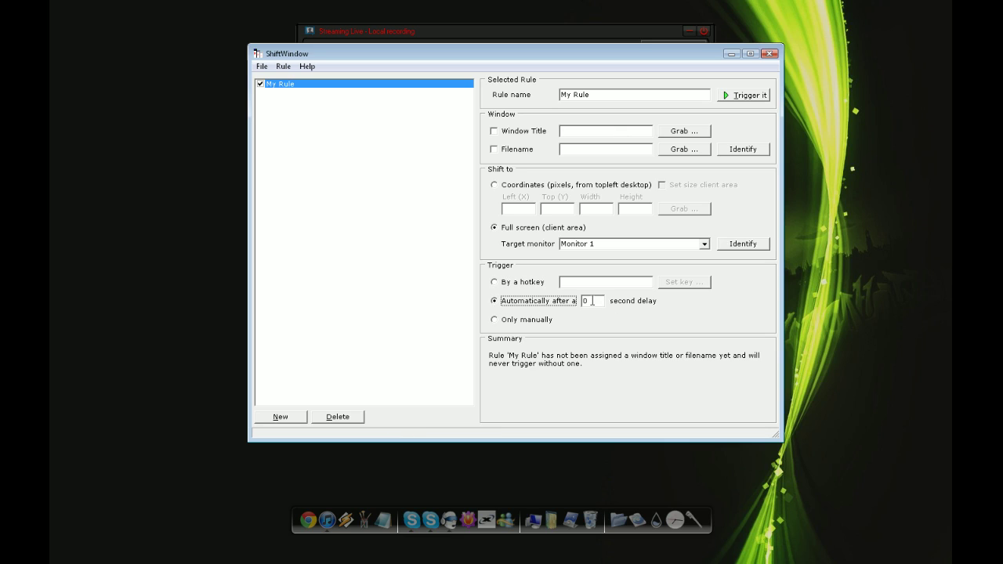
pyautogui.click(496, 322)
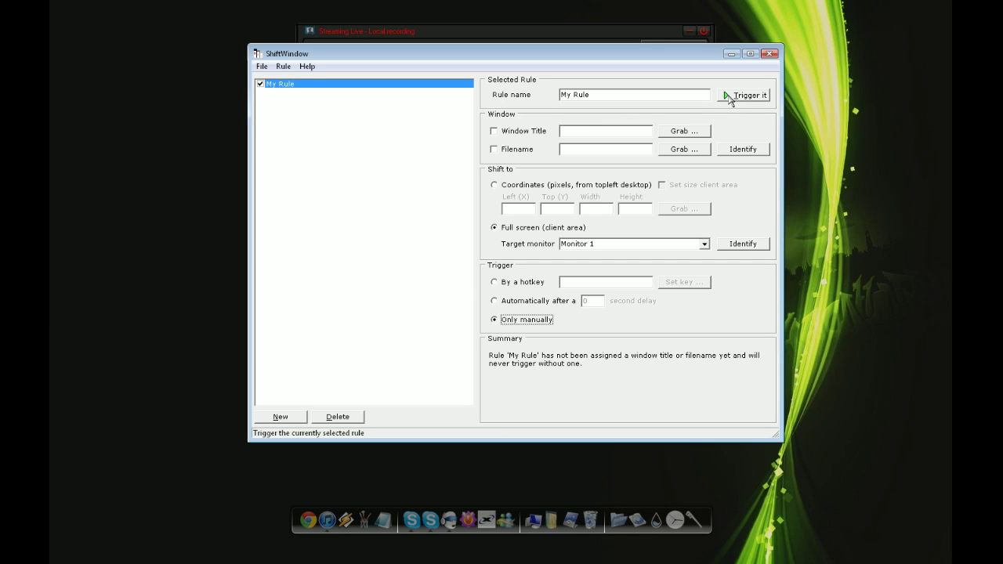
pyautogui.click(731, 53)
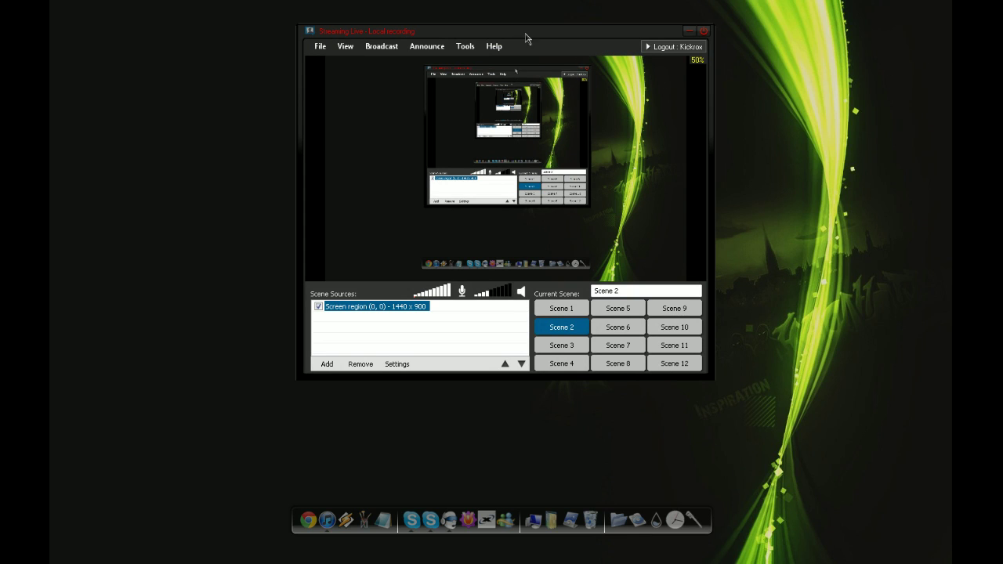
# Nudge the XSplit window slightly up and to the right
pyautogui.moveTo(528, 36); pyautogui.dragTo(528, 31)
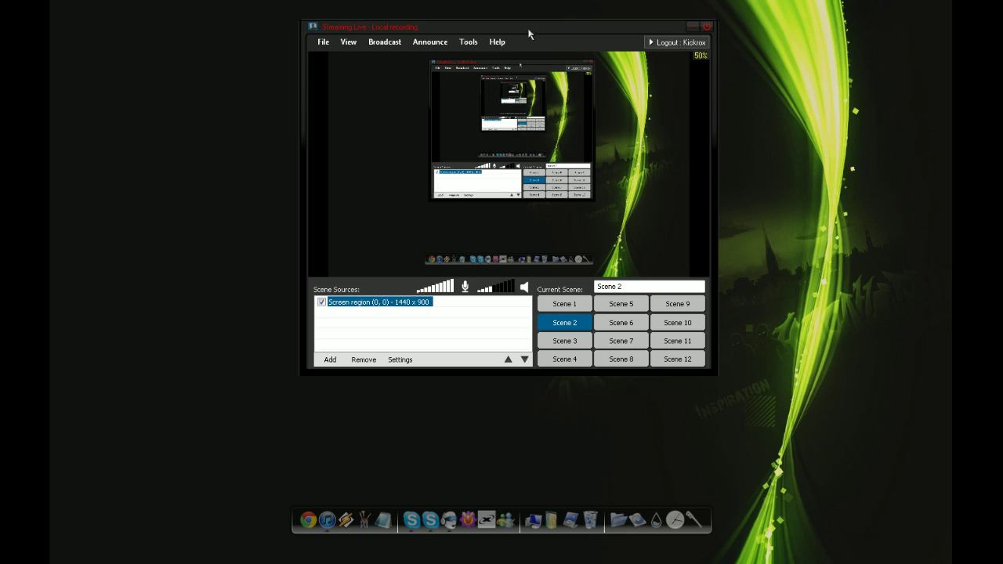